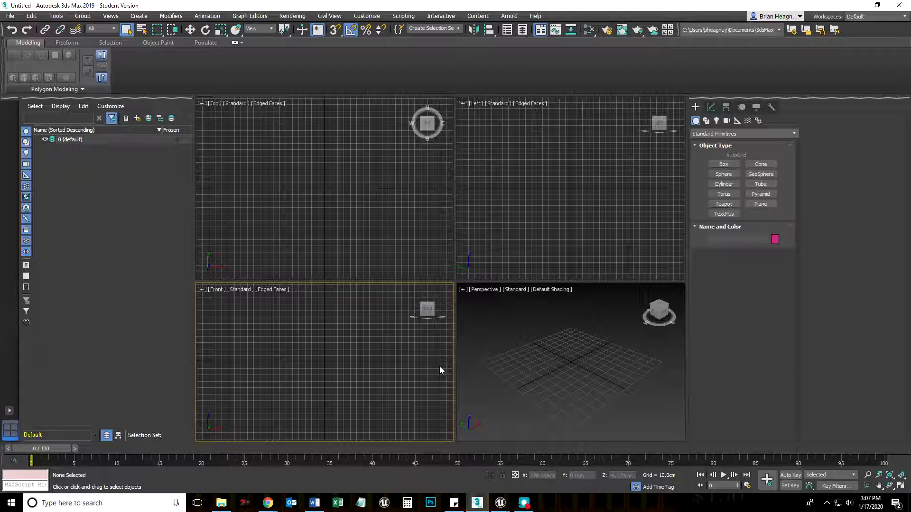
- Check the cask heights on the barrel reference chart in Chrome and return to 3ds Max
{"action": "mouse_move", "coordinate": [268, 503]}
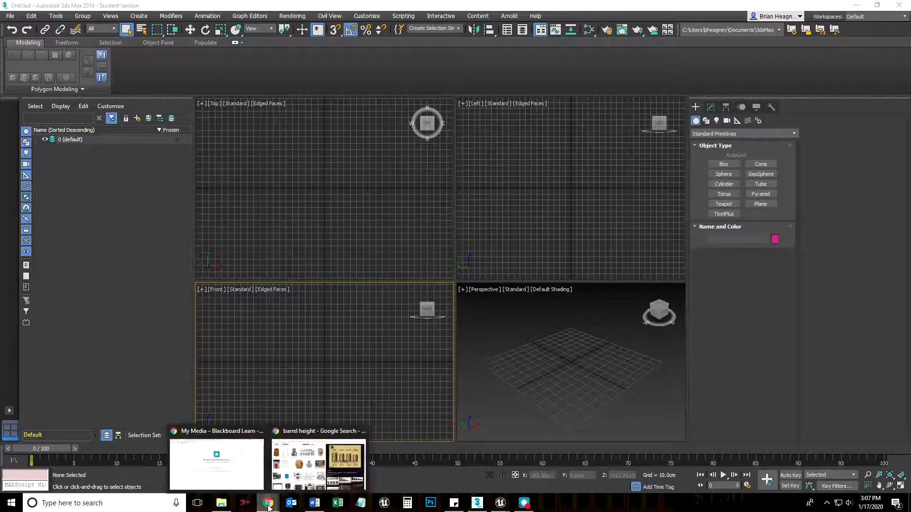
{"action": "left_click", "coordinate": [318, 455]}
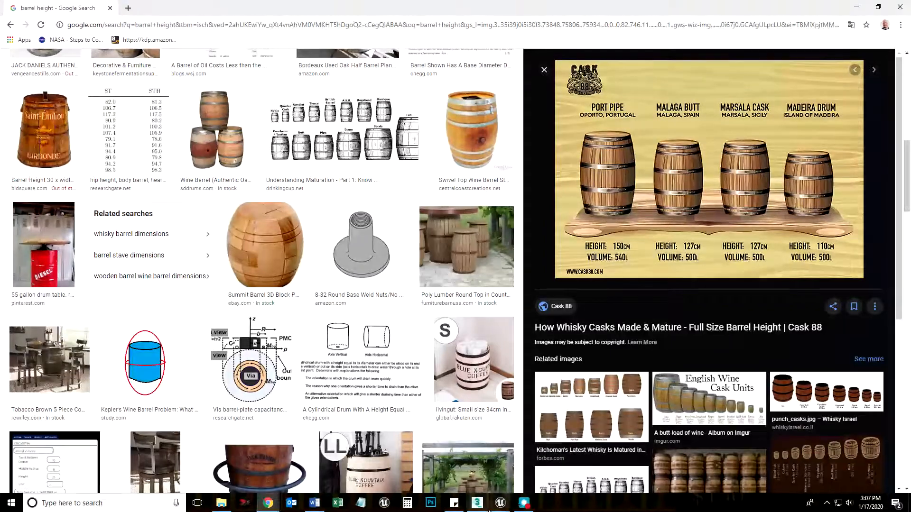
{"action": "left_click", "coordinate": [477, 504]}
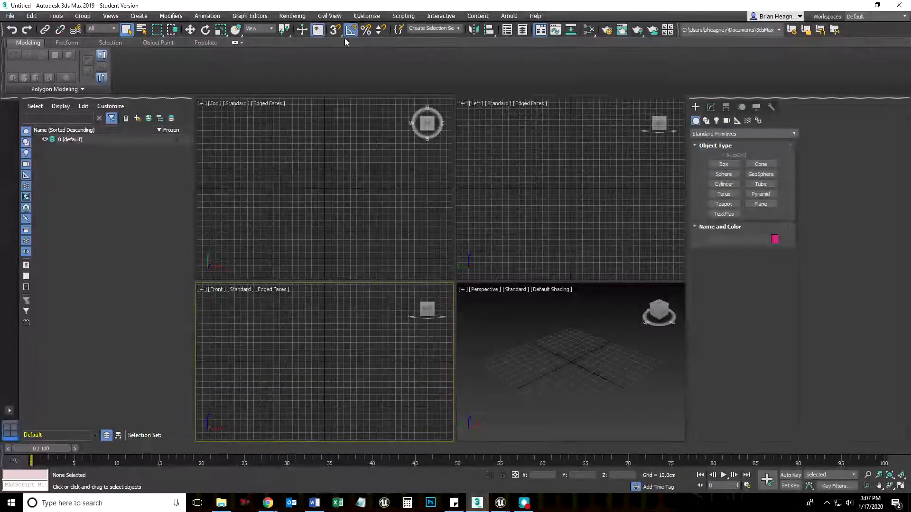
- Set the system unit scale to centimeters and accept the units setup
{"action": "left_click", "coordinate": [370, 16]}
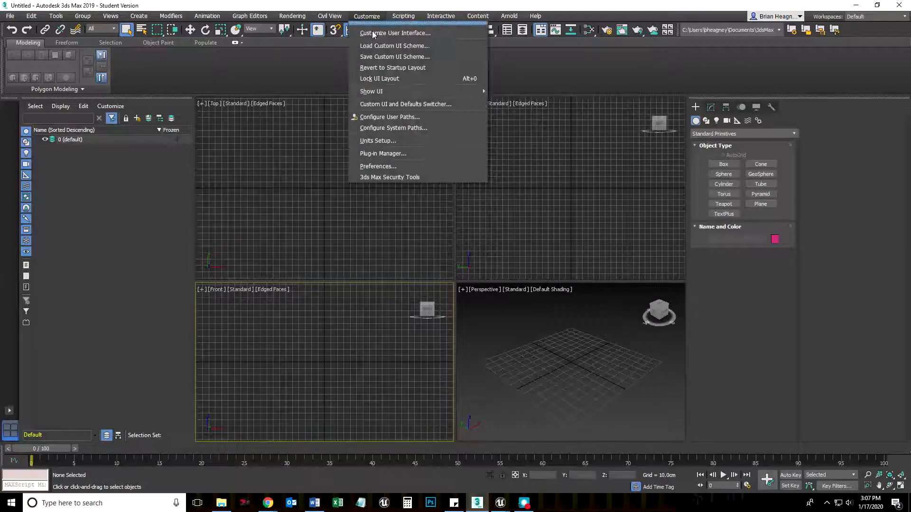
{"action": "left_click", "coordinate": [374, 140]}
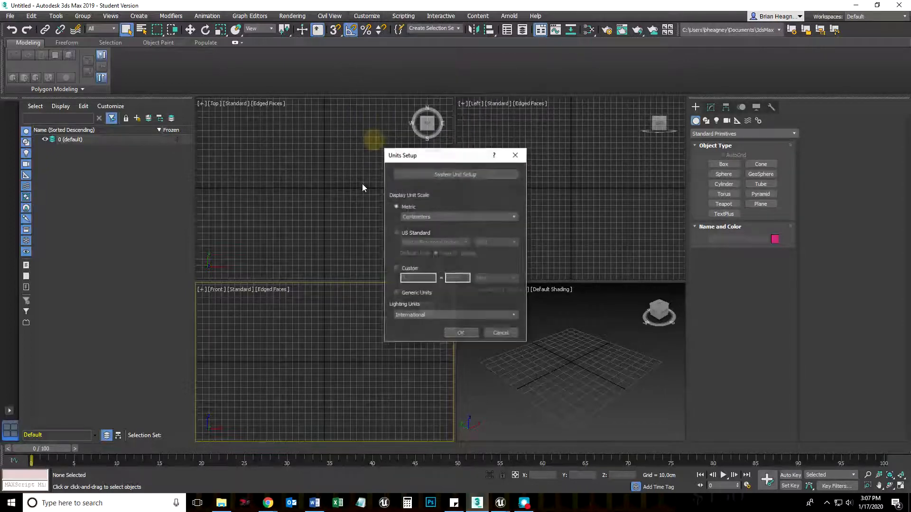
{"action": "left_click", "coordinate": [444, 173]}
{"action": "left_click_drag", "start_coordinate": [459, 198], "coordinate": [592, 156]}
{"action": "left_click", "coordinate": [628, 177]}
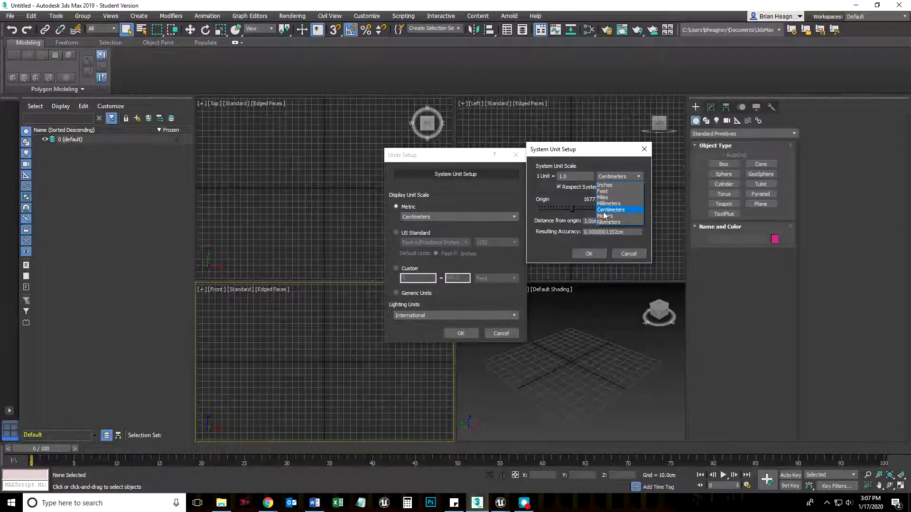
{"action": "left_click", "coordinate": [619, 213]}
{"action": "left_click", "coordinate": [588, 253]}
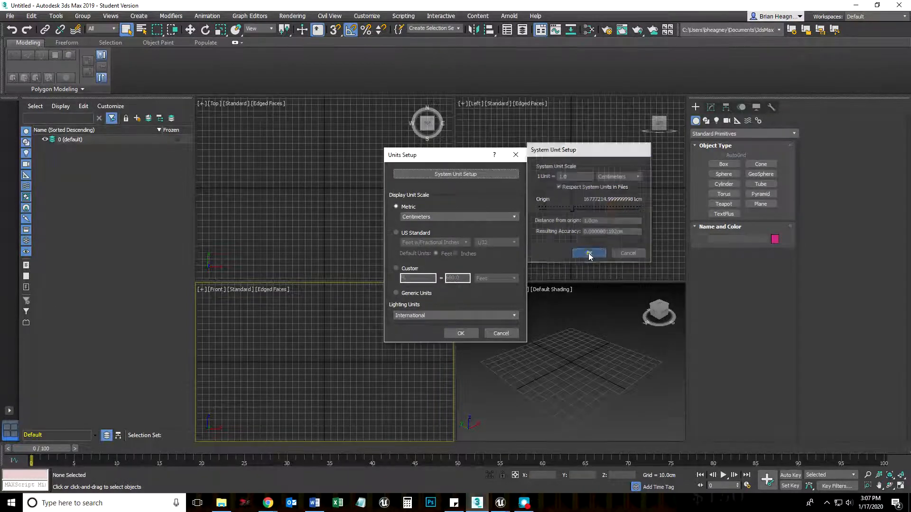
{"action": "left_click", "coordinate": [459, 334]}
- Check the home grid spacing in the grid and snap settings
{"action": "left_click_drag", "start_coordinate": [454, 281], "coordinate": [448, 287]}
{"action": "scroll", "coordinate": [660, 210], "scroll_direction": "up", "scroll_amount": 3}
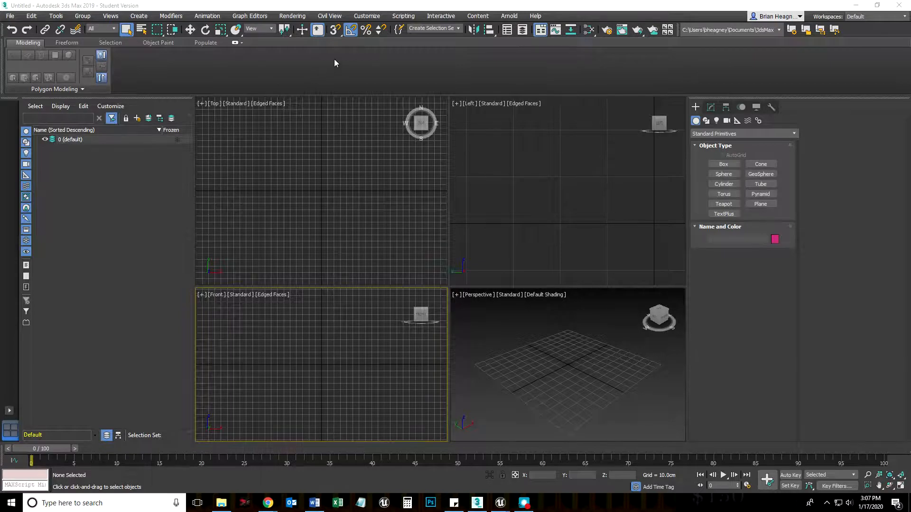
{"action": "right_click", "coordinate": [335, 31]}
{"action": "left_click_drag", "start_coordinate": [422, 193], "coordinate": [369, 166]}
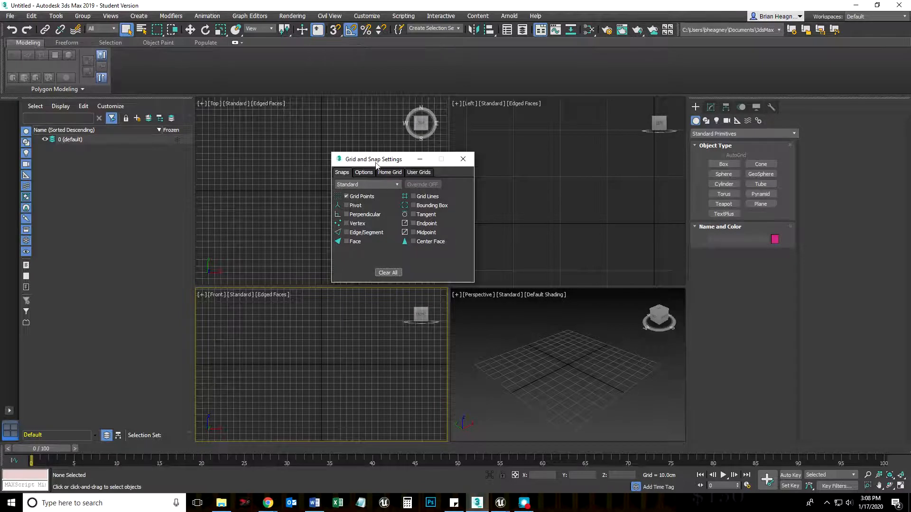
{"action": "left_click", "coordinate": [388, 172]}
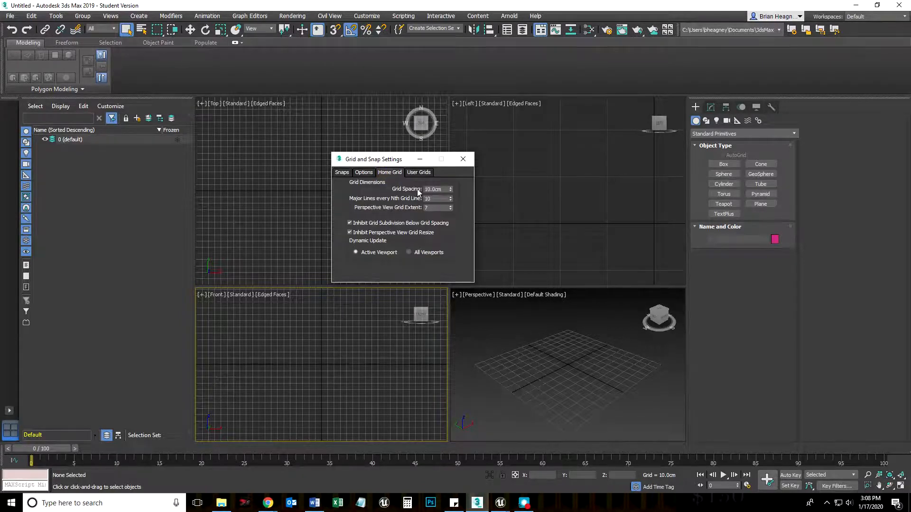
{"action": "left_click", "coordinate": [463, 159]}
{"action": "scroll", "coordinate": [582, 240], "scroll_direction": "down", "scroll_amount": 5}
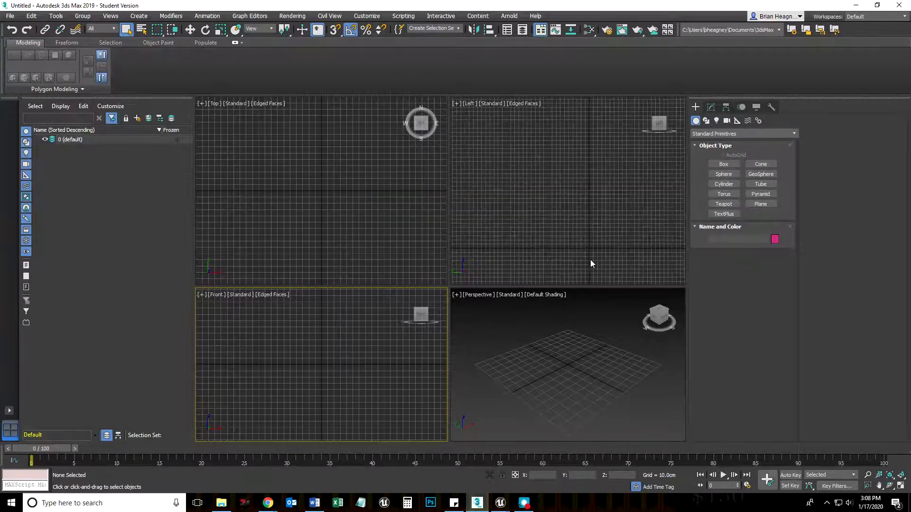
{"action": "scroll", "coordinate": [590, 260], "scroll_direction": "down", "scroll_amount": 2}
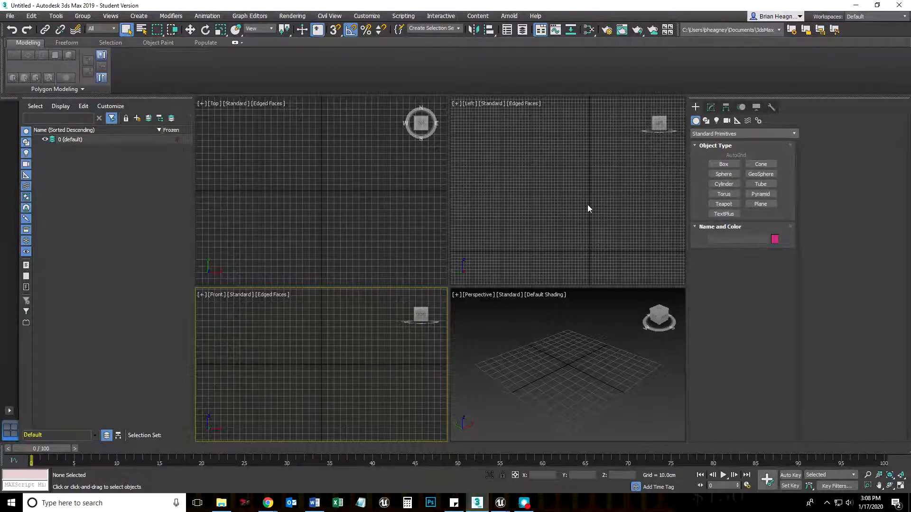
{"action": "middle_click_drag", "start_coordinate": [590, 209], "coordinate": [561, 198]}
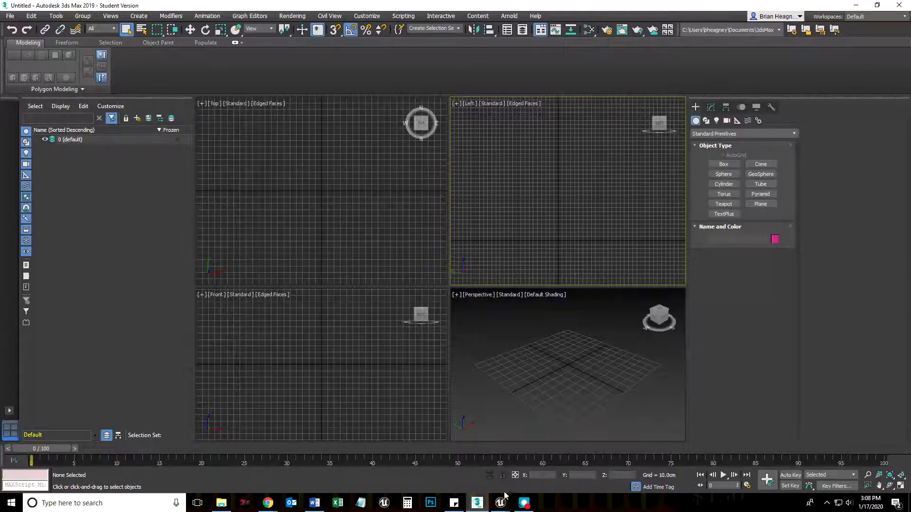
{"action": "left_click_drag", "start_coordinate": [448, 297], "coordinate": [433, 258]}
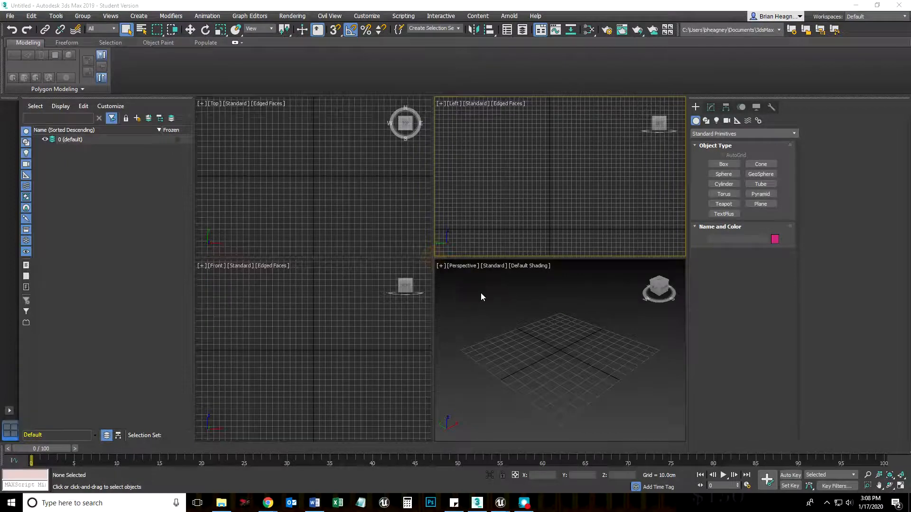
- Switch to the Barrels project in Unreal Editor and examine the finished barrel's shape in the level
{"action": "mouse_move", "coordinate": [499, 502]}
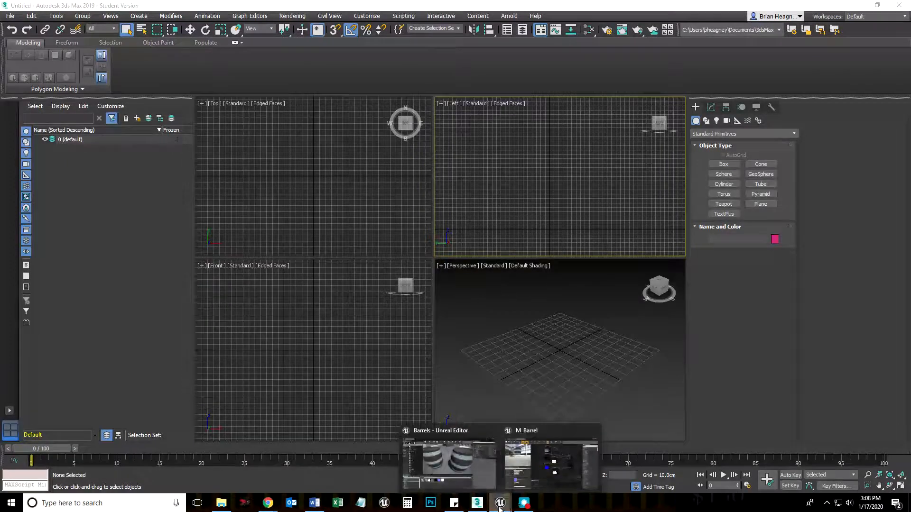
{"action": "left_click", "coordinate": [440, 473]}
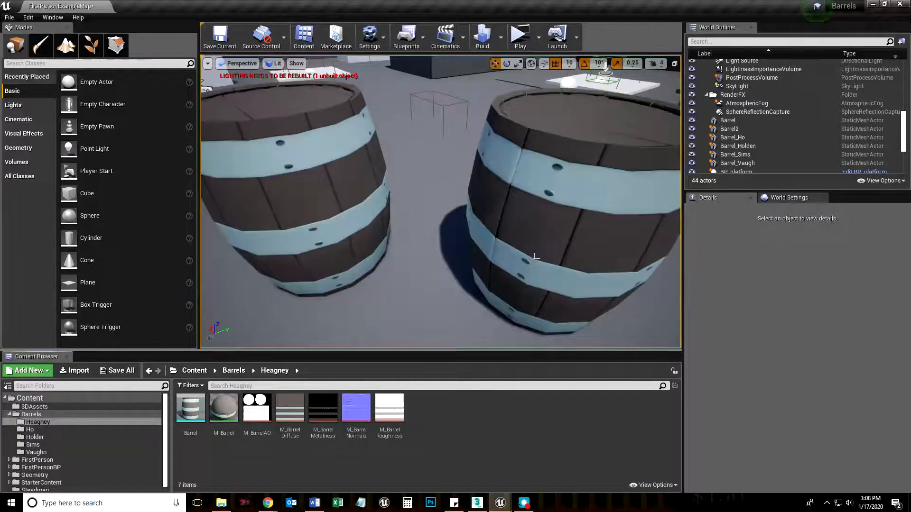
{"action": "scroll", "coordinate": [525, 254], "scroll_direction": "down", "scroll_amount": 5}
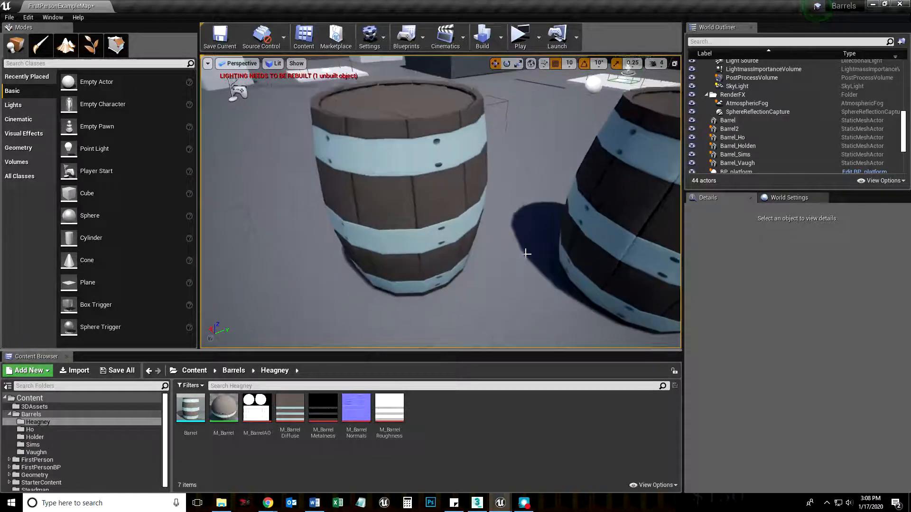
{"action": "scroll", "coordinate": [434, 232], "scroll_direction": "down", "scroll_amount": 3}
{"action": "scroll", "coordinate": [434, 232], "scroll_direction": "up", "scroll_amount": 4}
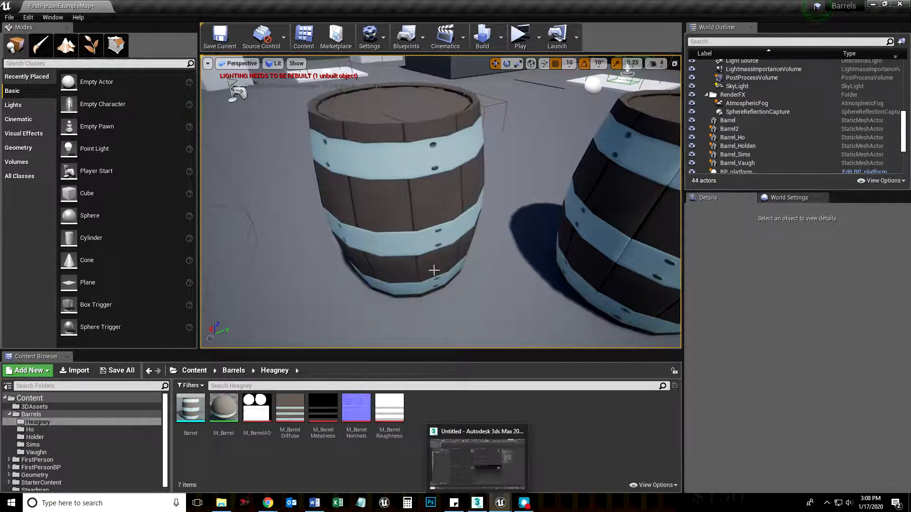
{"action": "scroll", "coordinate": [431, 224], "scroll_direction": "up", "scroll_amount": 4}
{"action": "scroll", "coordinate": [443, 186], "scroll_direction": "down", "scroll_amount": 4}
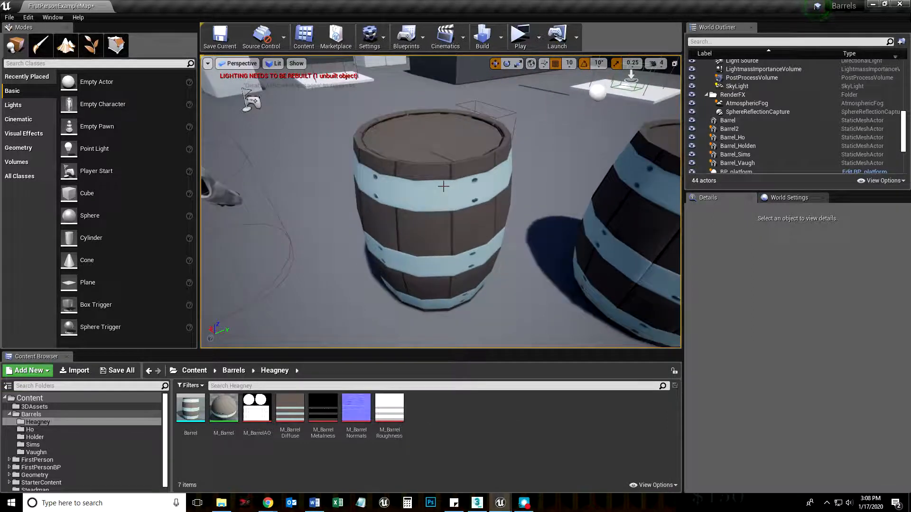
{"action": "scroll", "coordinate": [444, 190], "scroll_direction": "up", "scroll_amount": 2}
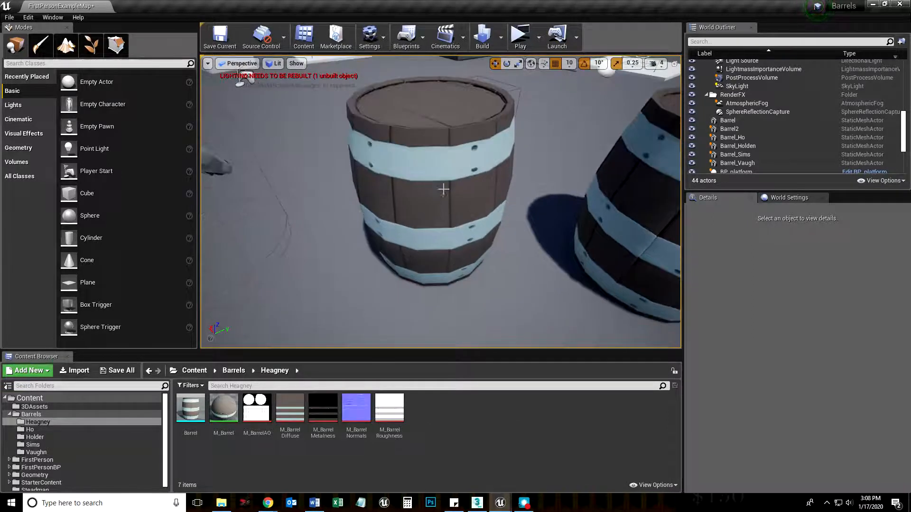
- Open the Barrel static mesh and examine its planks, rim and metal bands up close, and put its editor window away
{"action": "double_click", "coordinate": [192, 409]}
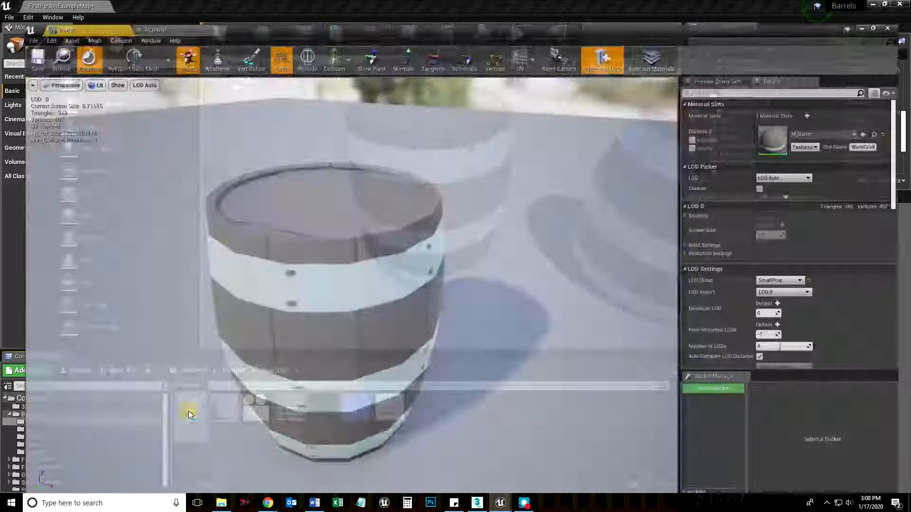
{"action": "left_click_drag", "start_coordinate": [349, 282], "coordinate": [349, 282]}
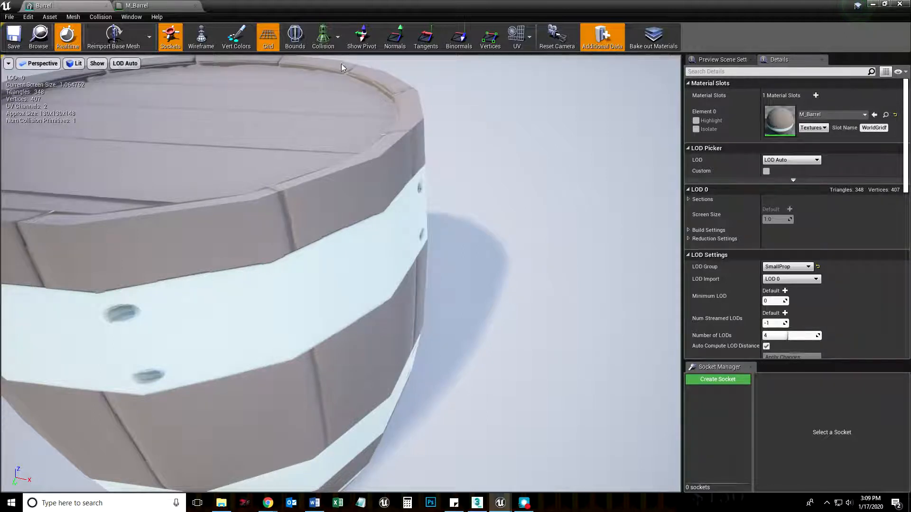
{"action": "right_click_drag", "start_coordinate": [286, 174], "coordinate": [270, 167]}
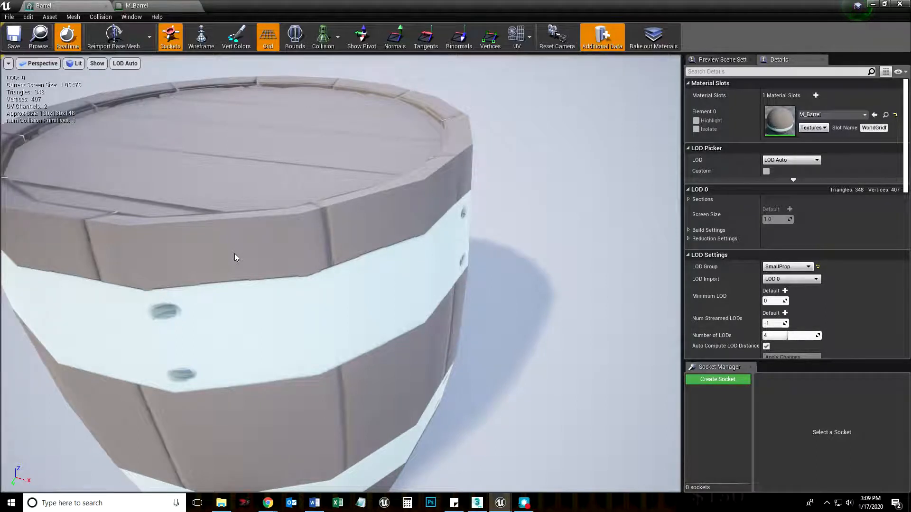
{"action": "left_click", "coordinate": [477, 503]}
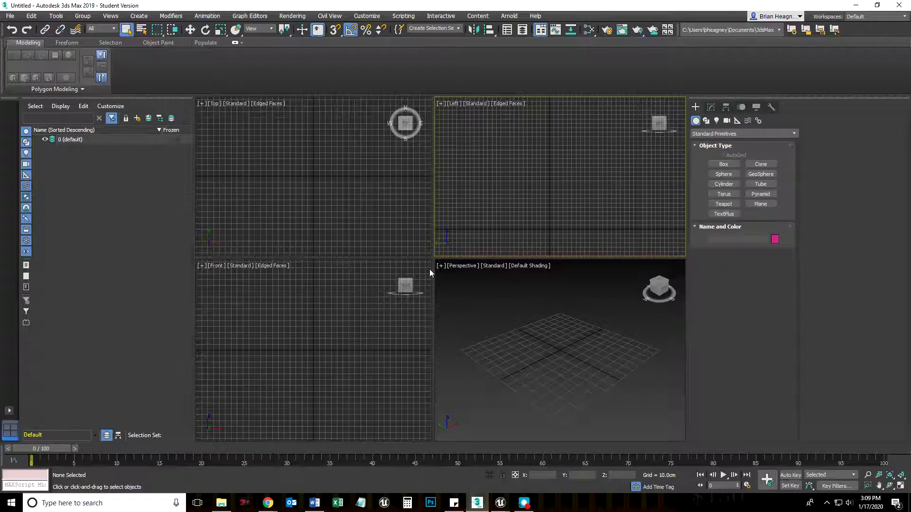
{"action": "left_click", "coordinate": [499, 504]}
{"action": "left_click", "coordinate": [429, 472]}
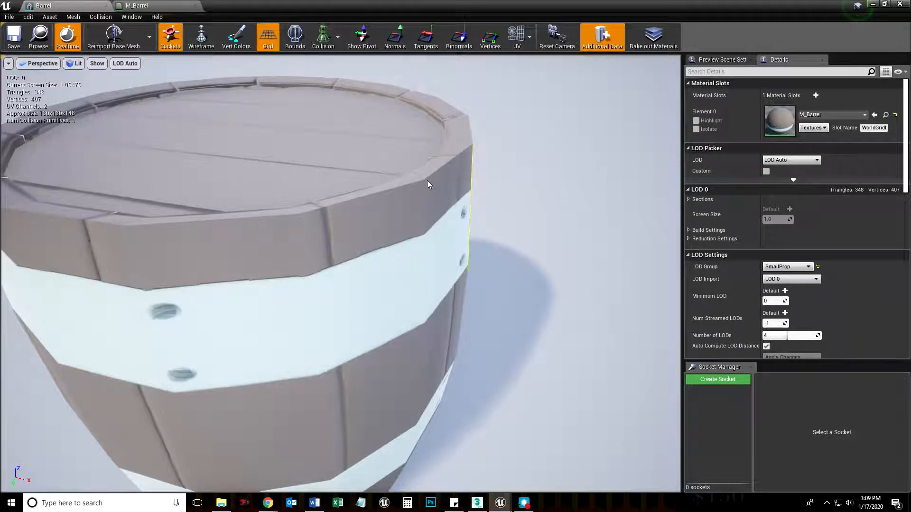
{"action": "left_click", "coordinate": [457, 185]}
{"action": "left_click", "coordinate": [449, 332]}
{"action": "left_click_drag", "start_coordinate": [332, 342], "coordinate": [342, 422]}
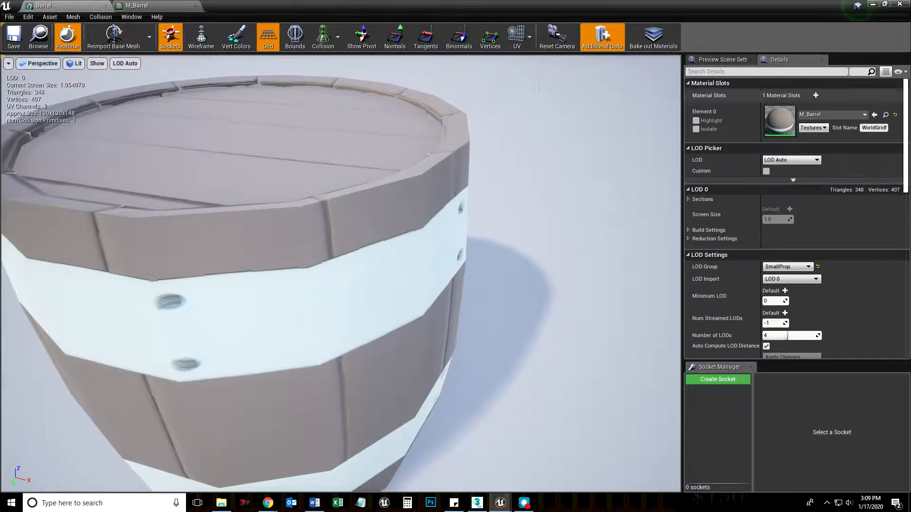
{"action": "left_click", "coordinate": [871, 4]}
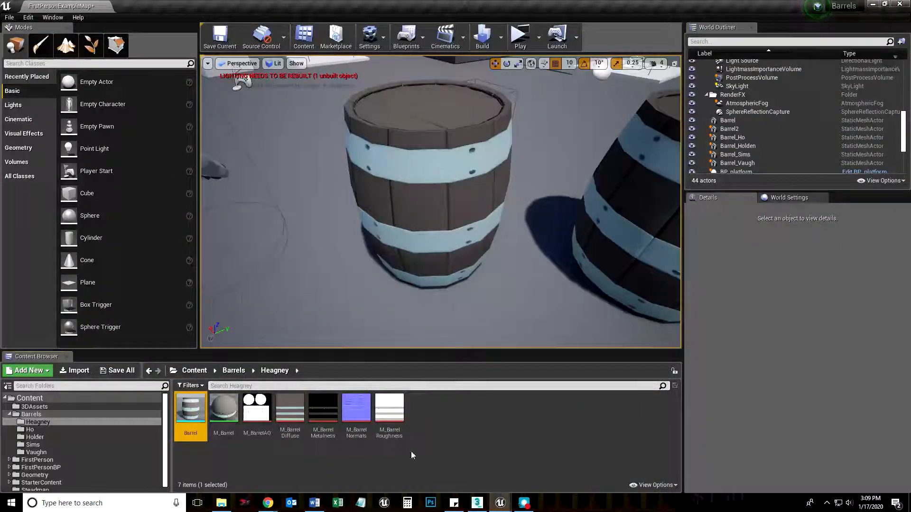
- Switch to 3ds Max and create a box about 68.4 cm long, 8.6 cm wide and 8.6 cm high in the Perspective viewport
{"action": "left_click", "coordinate": [476, 503]}
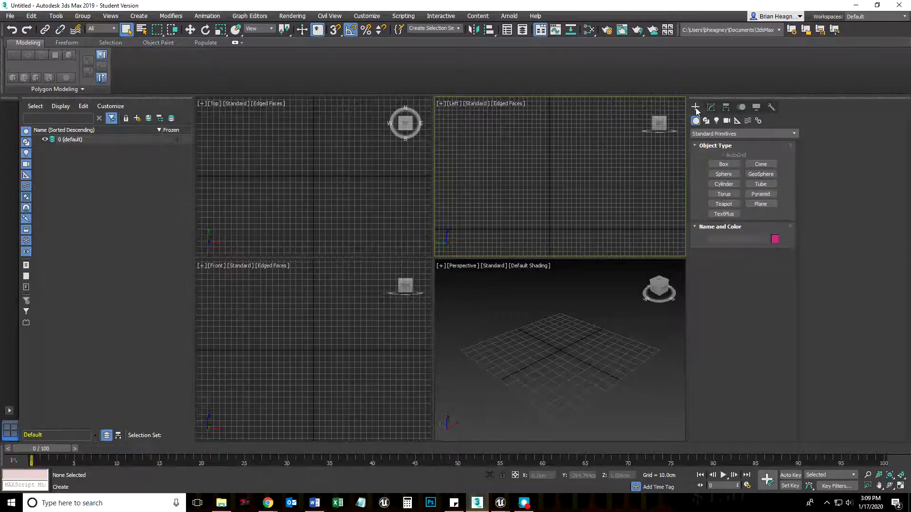
{"action": "left_click", "coordinate": [723, 164]}
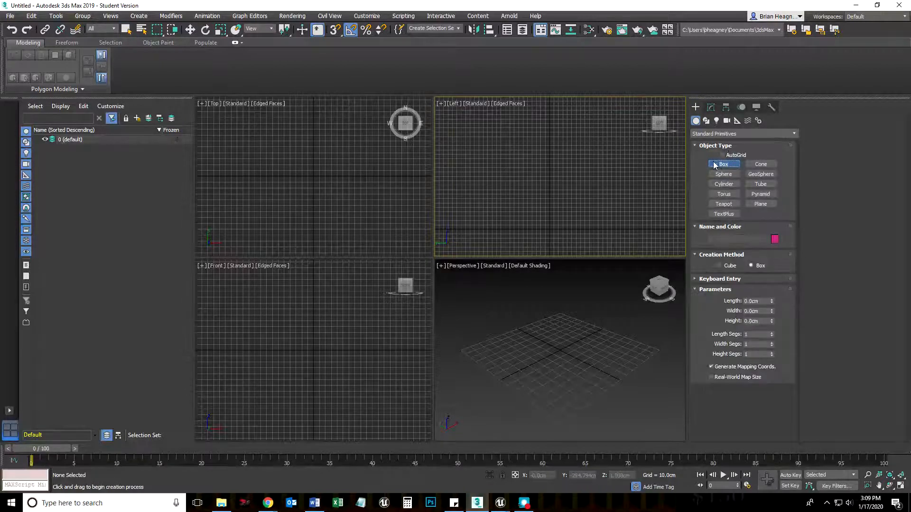
{"action": "left_click_drag", "start_coordinate": [525, 343], "coordinate": [569, 372]}
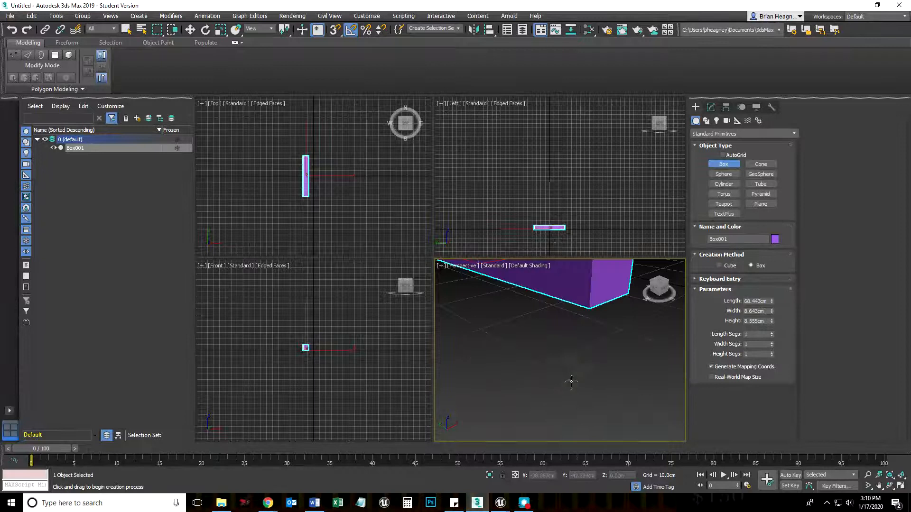
{"action": "scroll", "coordinate": [571, 377], "scroll_direction": "up", "scroll_amount": 5}
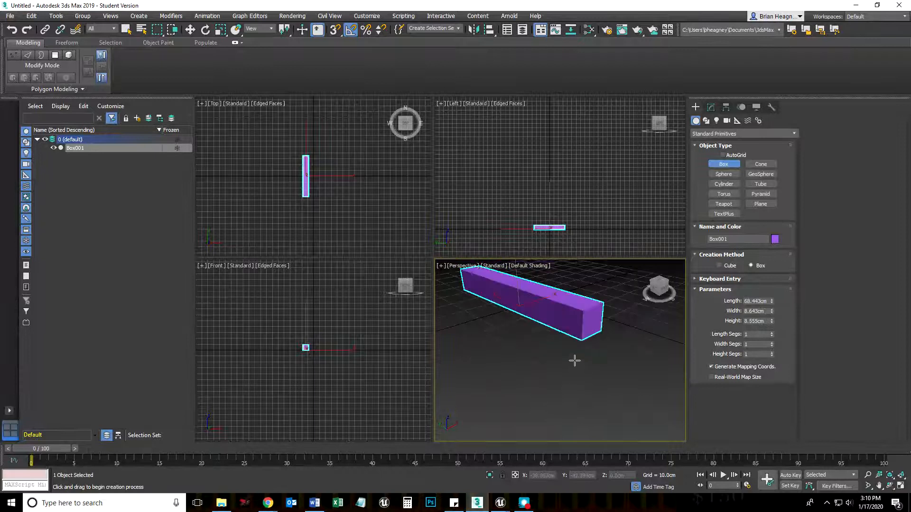
{"action": "left_click", "coordinate": [901, 486]}
{"action": "middle_click_drag", "start_coordinate": [421, 240], "coordinate": [413, 309]}
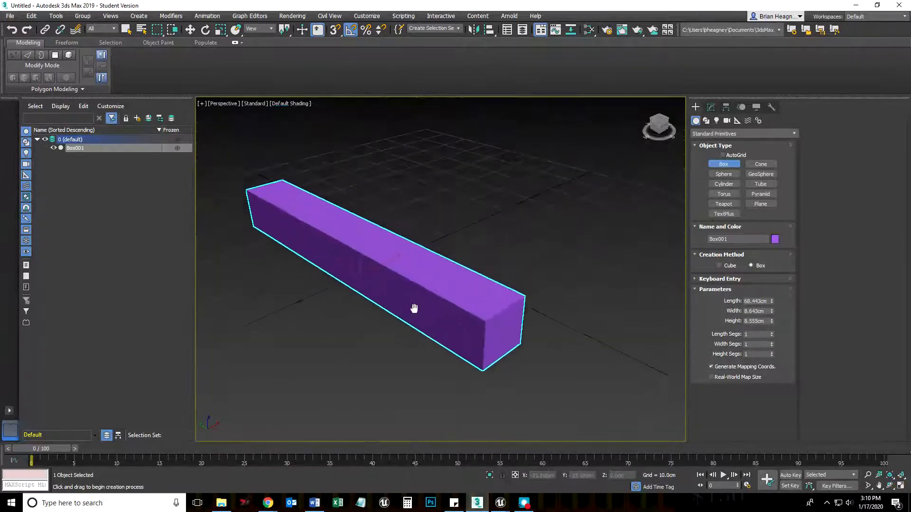
- Reduce the box's length to about 67.8 cm
{"action": "left_click", "coordinate": [711, 107]}
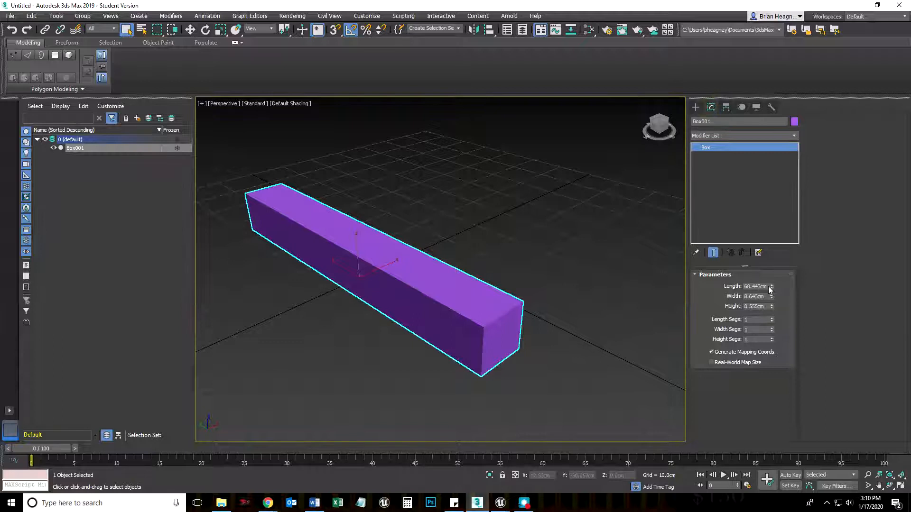
{"action": "left_click_drag", "start_coordinate": [771, 290], "coordinate": [769, 293]}
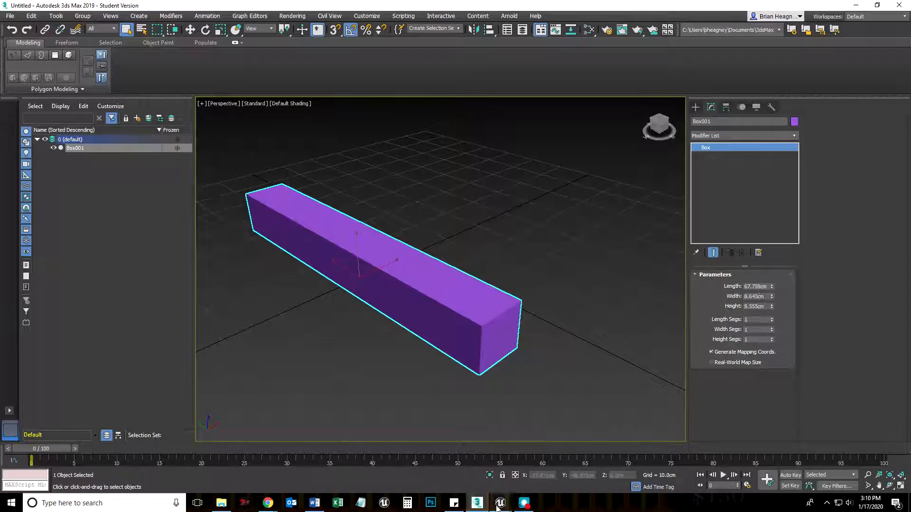
- Switch to Chrome and examine the port pipe barrel on the cask height chart
{"action": "mouse_move", "coordinate": [268, 502]}
{"action": "left_click", "coordinate": [323, 455]}
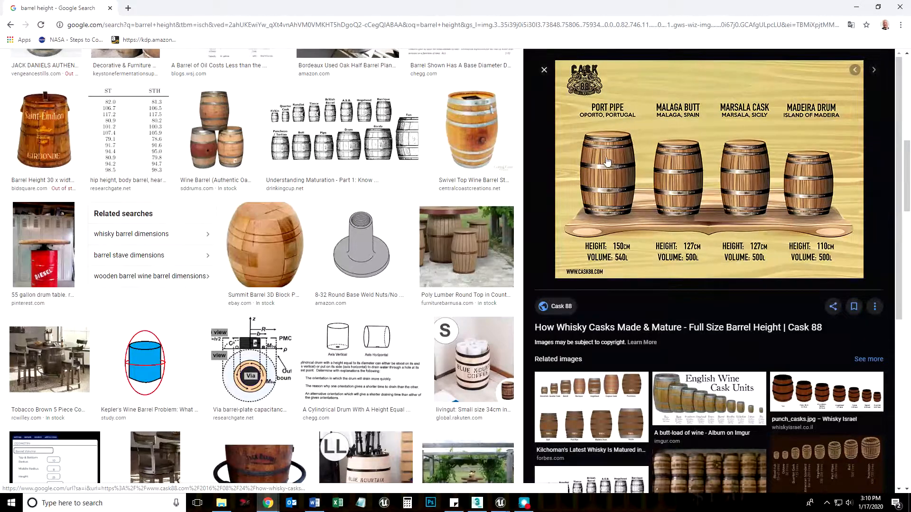
- Look over the images related to the cask height chart and skim the PDF on manufacturing beer and whiskey barrels in Chrome
{"action": "scroll", "coordinate": [758, 455], "scroll_direction": "down", "scroll_amount": 4}
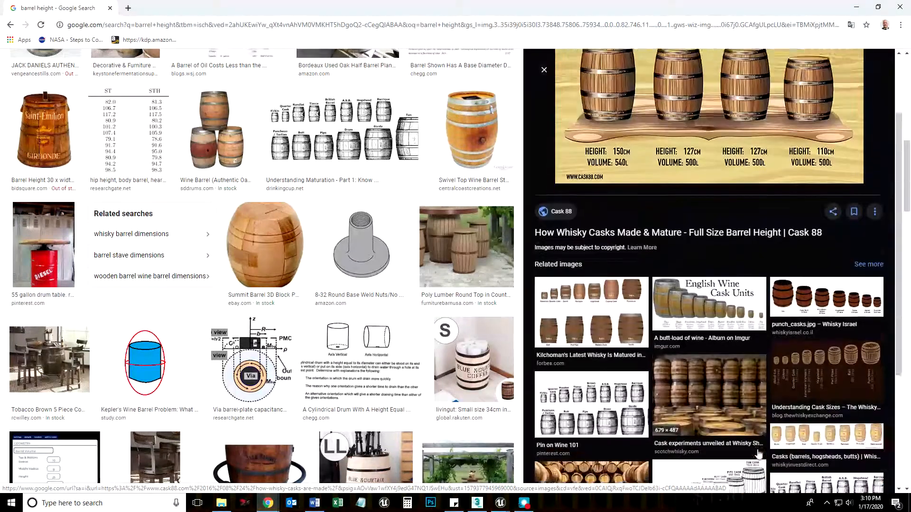
{"action": "scroll", "coordinate": [757, 454], "scroll_direction": "up", "scroll_amount": 4}
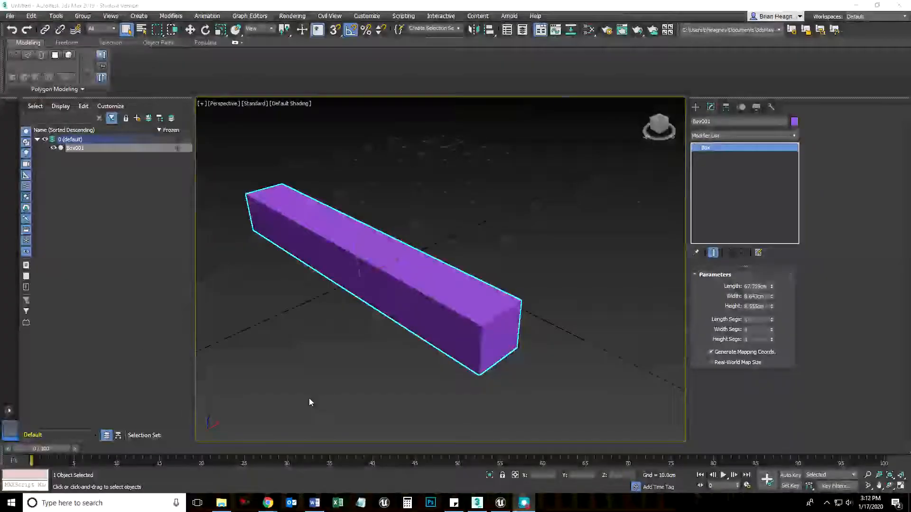
{"action": "mouse_move", "coordinate": [268, 503]}
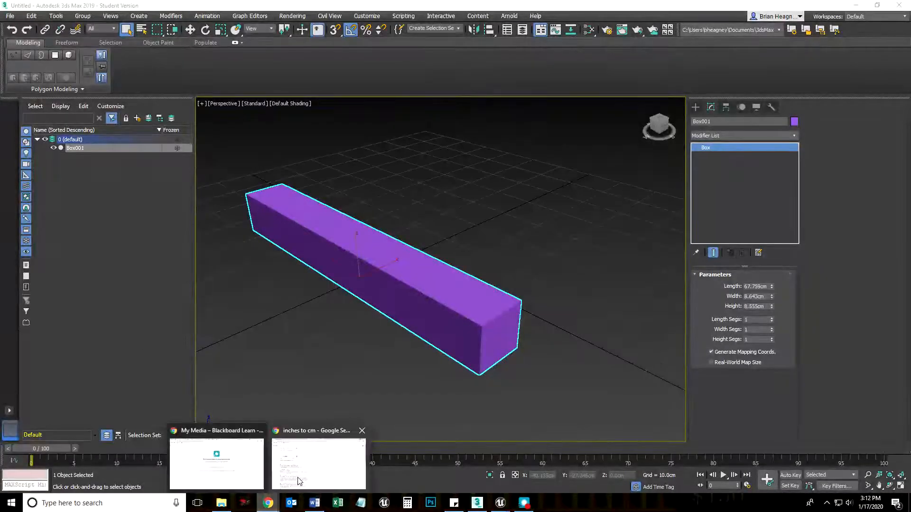
{"action": "left_click", "coordinate": [298, 481]}
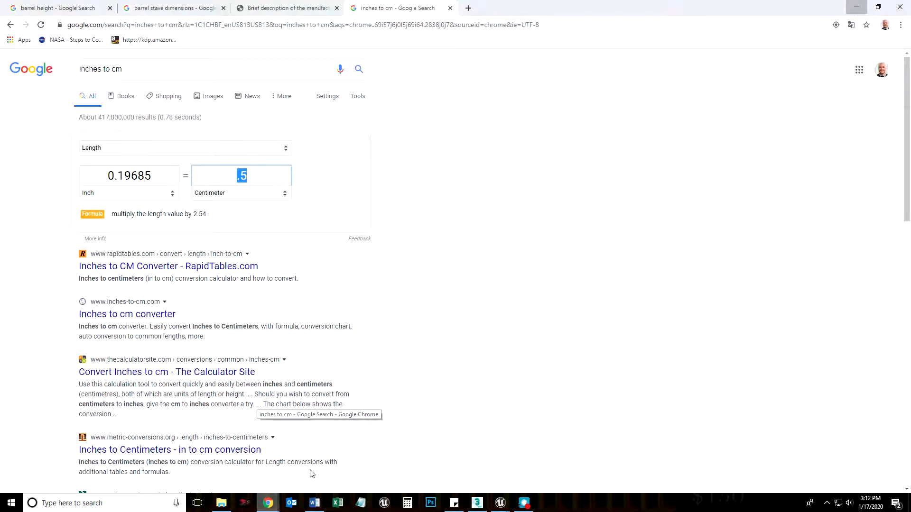
{"action": "left_click", "coordinate": [284, 8]}
{"action": "scroll", "coordinate": [434, 376], "scroll_direction": "down", "scroll_amount": 15}
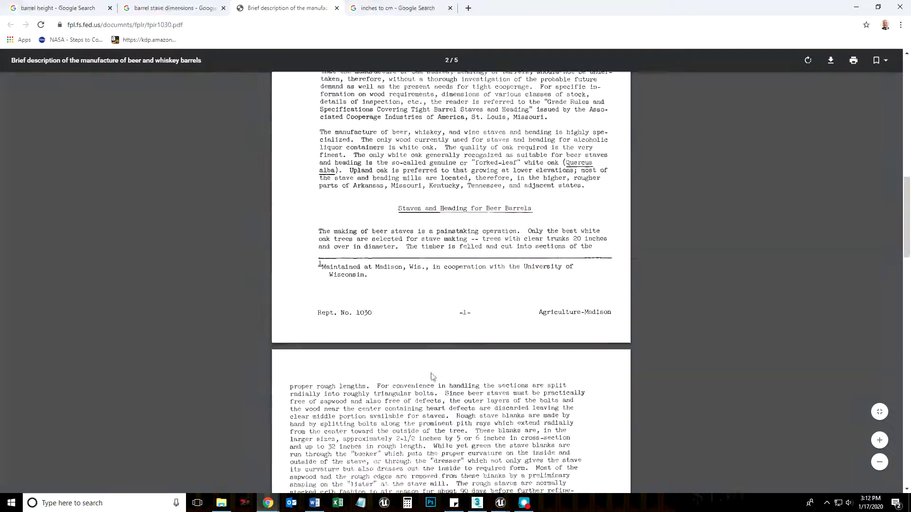
{"action": "scroll", "coordinate": [432, 376], "scroll_direction": "down", "scroll_amount": 20}
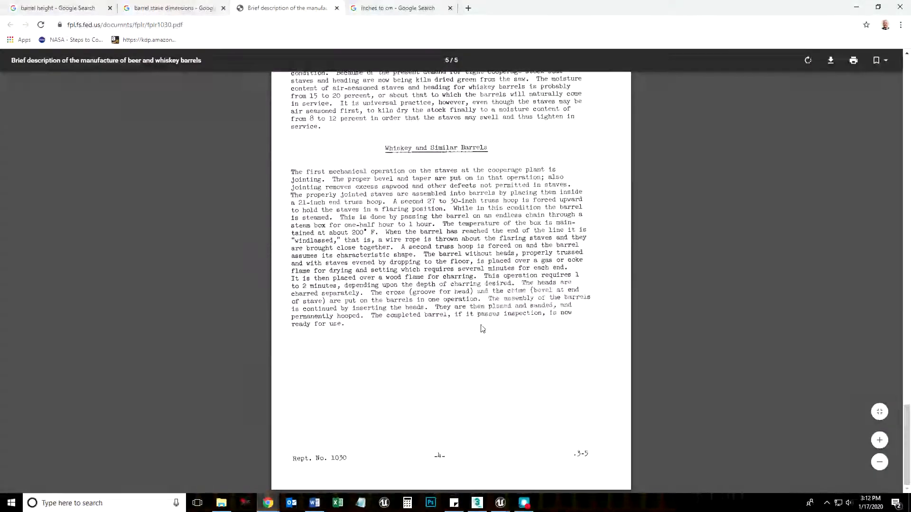
- Compare the stave shaping, horizontal planter, patent and barrel anatomy images in the barrel stave dimensions results, and return to 3ds Max
{"action": "left_click", "coordinate": [172, 7]}
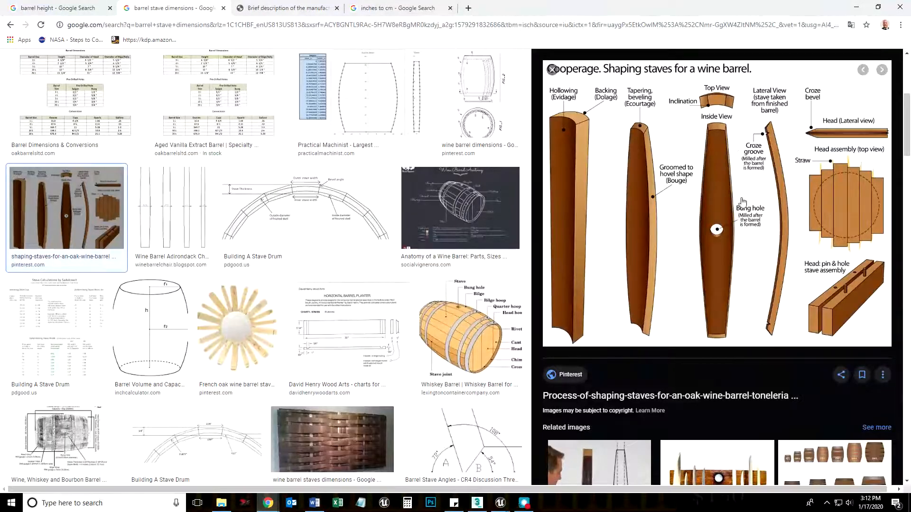
{"action": "left_click", "coordinate": [364, 353]}
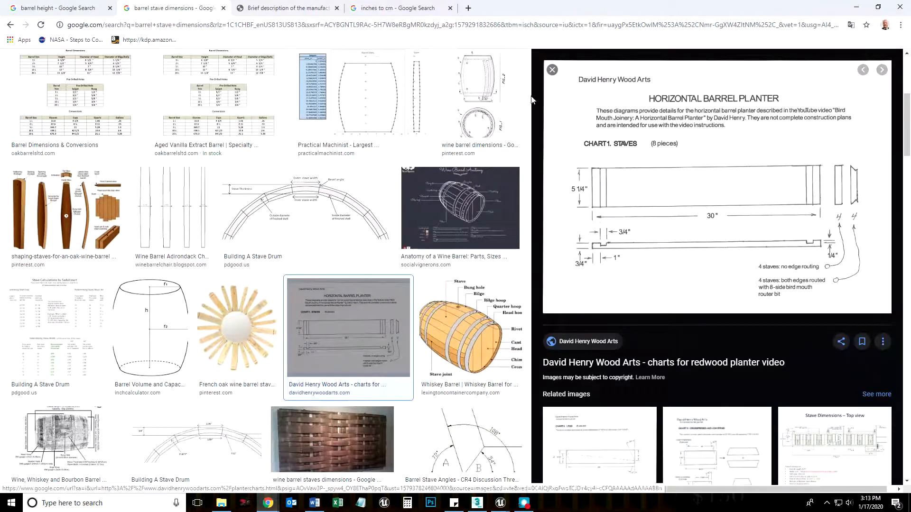
{"action": "left_click", "coordinate": [58, 214]}
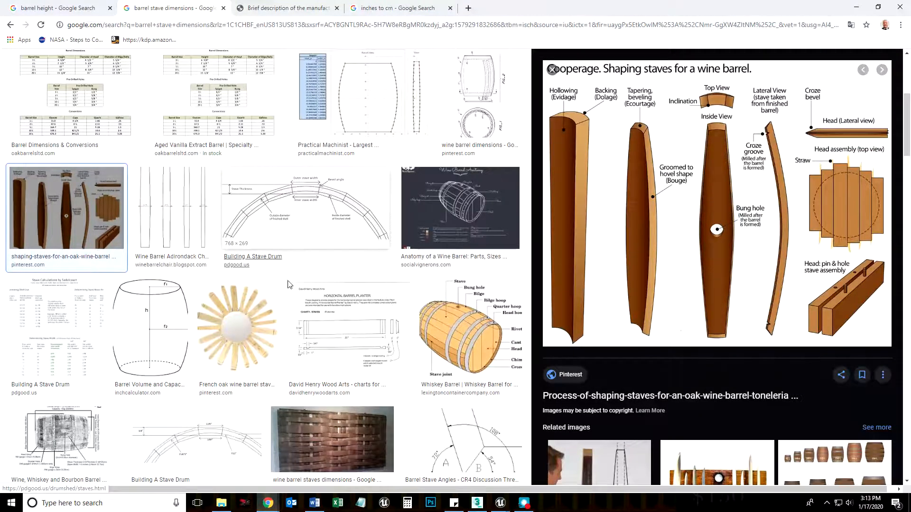
{"action": "scroll", "coordinate": [287, 225], "scroll_direction": "up", "scroll_amount": 2}
{"action": "left_click", "coordinate": [475, 217]}
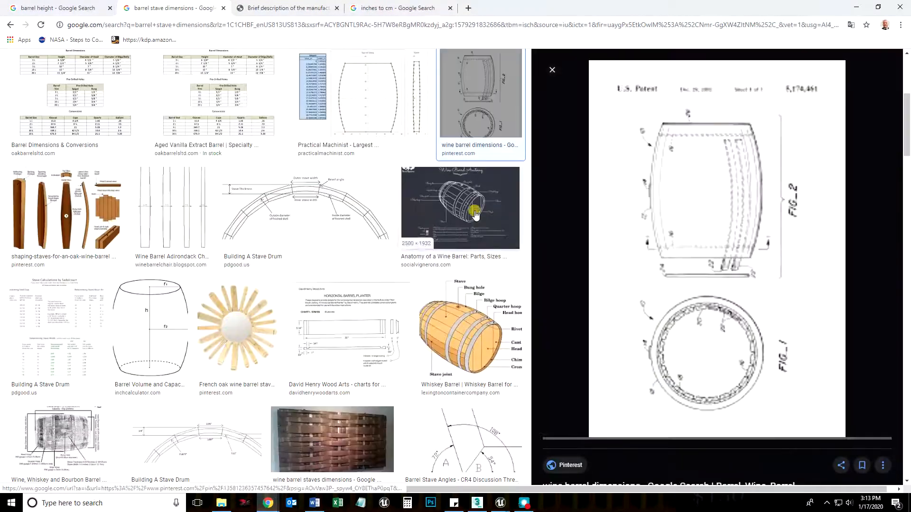
{"action": "left_click", "coordinate": [451, 229]}
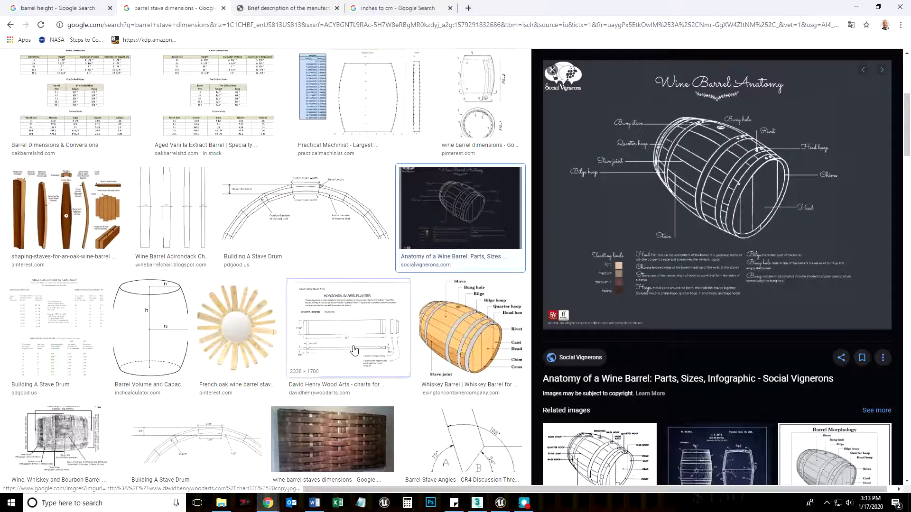
{"action": "left_click", "coordinate": [380, 344]}
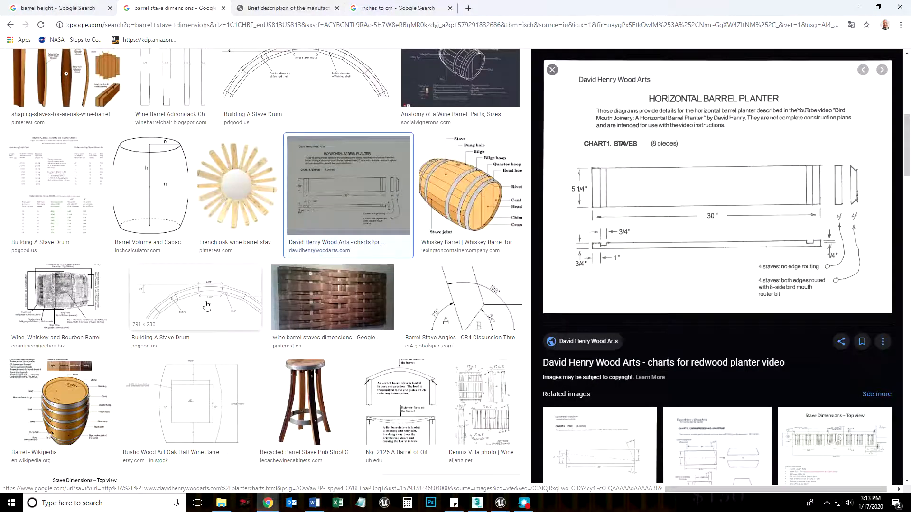
{"action": "left_click", "coordinate": [467, 194]}
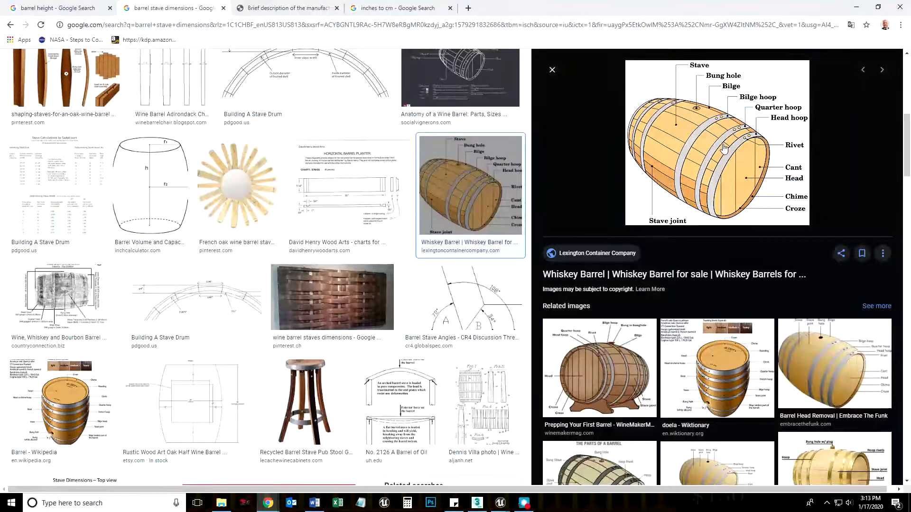
{"action": "scroll", "coordinate": [336, 197], "scroll_direction": "up", "scroll_amount": 3}
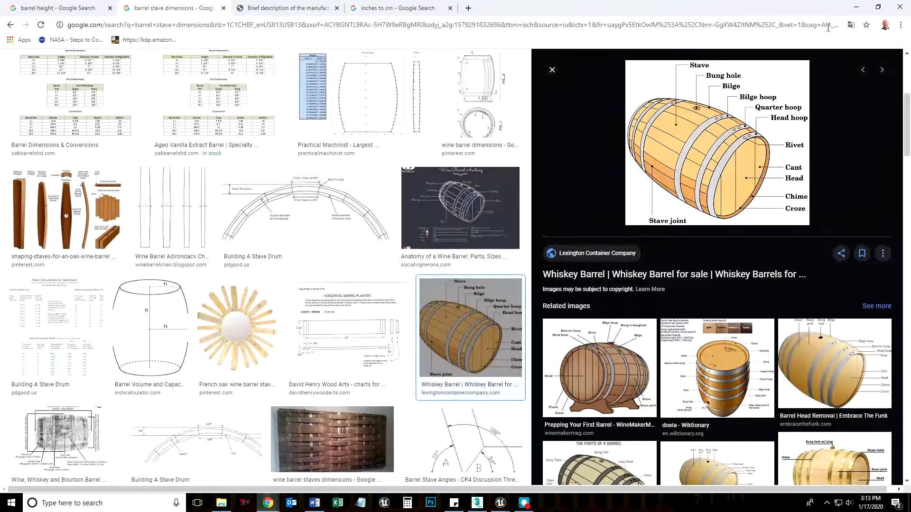
{"action": "left_click", "coordinate": [856, 10]}
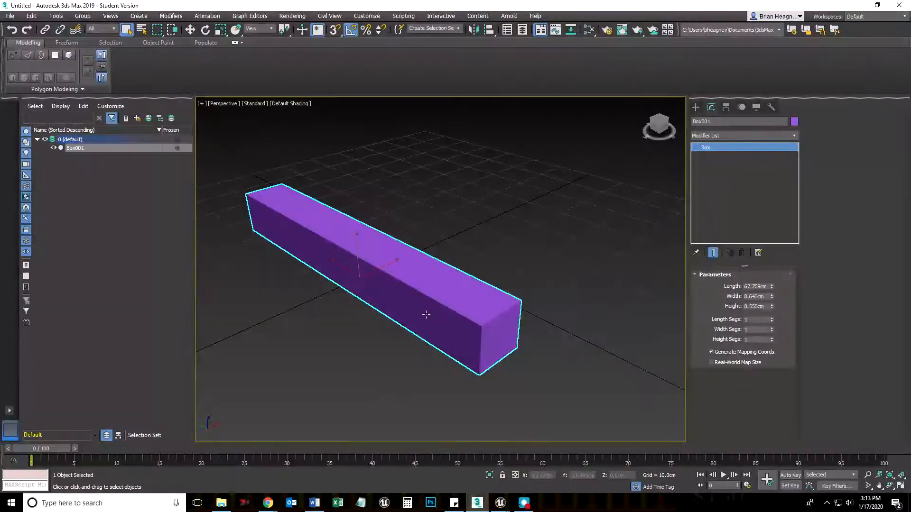
- Set the box's width to 150 cm
{"action": "left_click", "coordinate": [755, 298]}
{"action": "type", "text": "150"}
{"action": "key", "text": "Return"}
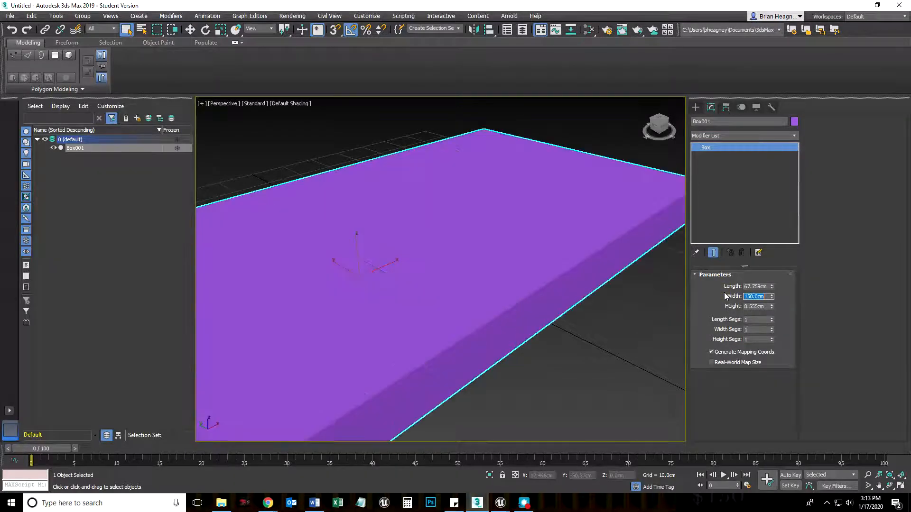
- Set the box's length to 150 cm and reduce its width to about 10.5 cm
{"action": "left_click", "coordinate": [755, 286]}
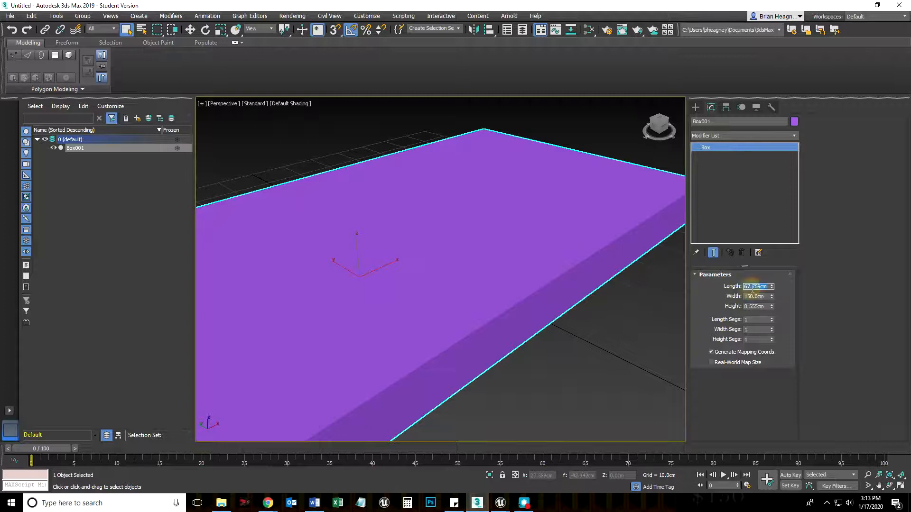
{"action": "type", "text": "150"}
{"action": "key", "text": "Return"}
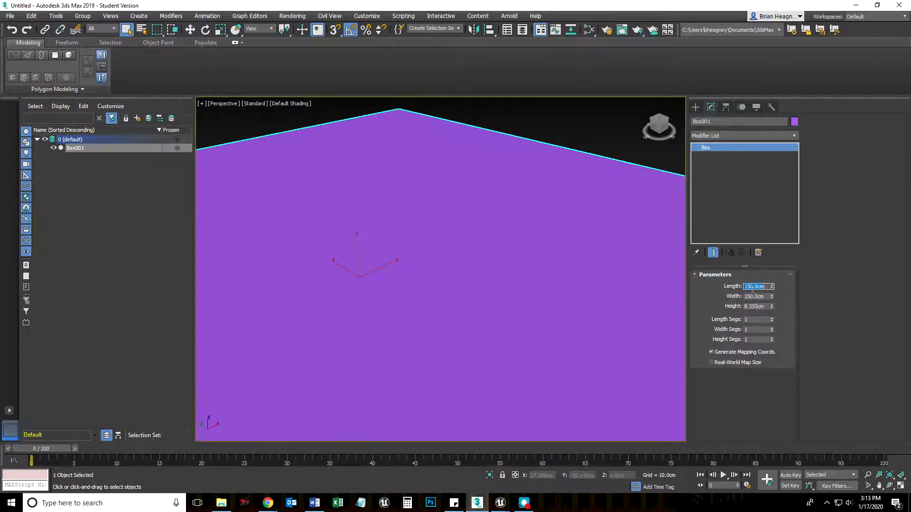
{"action": "scroll", "coordinate": [669, 321], "scroll_direction": "down", "scroll_amount": 3}
{"action": "left_click_drag", "start_coordinate": [772, 296], "coordinate": [770, 340]}
{"action": "middle_click_drag", "start_coordinate": [543, 352], "coordinate": [381, 259]}
- Set the box's height to 0.5 cm and check the plank's thickness without its selection outline
{"action": "double_click", "coordinate": [751, 306]}
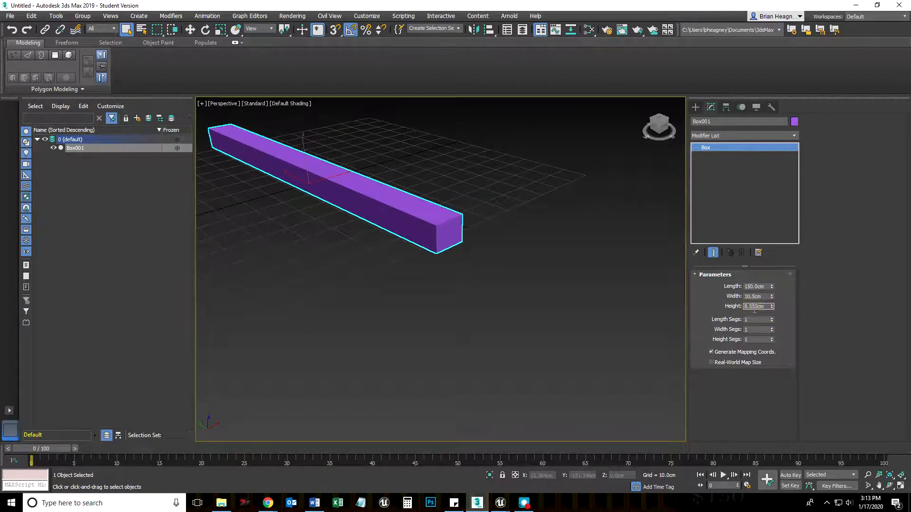
{"action": "left_click_drag", "start_coordinate": [757, 307], "coordinate": [715, 304]}
{"action": "type", "text": ".5"}
{"action": "key", "text": "Return"}
{"action": "scroll", "coordinate": [443, 223], "scroll_direction": "up", "scroll_amount": 3}
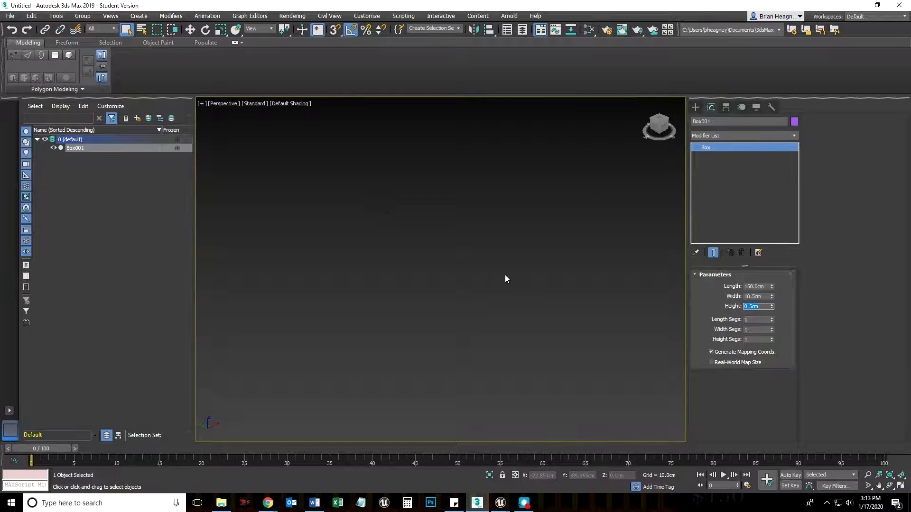
{"action": "left_click", "coordinate": [498, 317]}
{"action": "scroll", "coordinate": [498, 317], "scroll_direction": "down", "scroll_amount": 3}
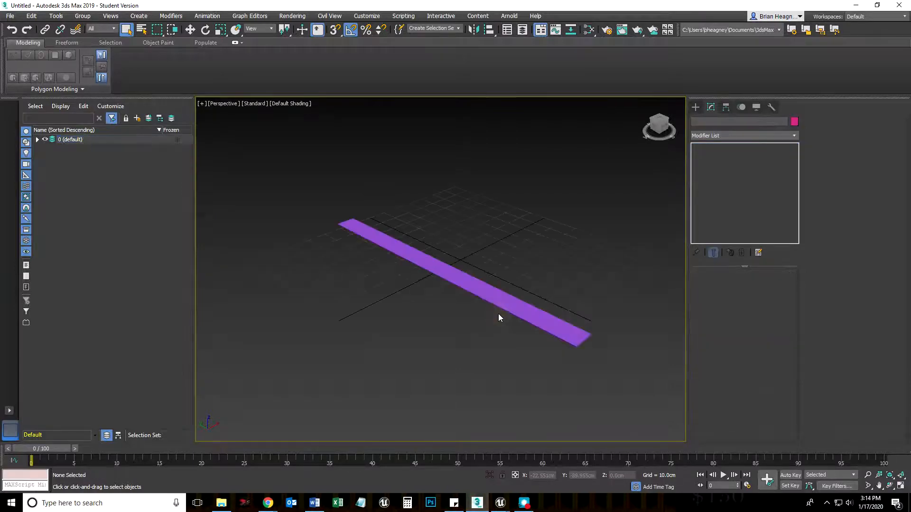
{"action": "scroll", "coordinate": [566, 369], "scroll_direction": "up", "scroll_amount": 3}
{"action": "left_click", "coordinate": [578, 291]}
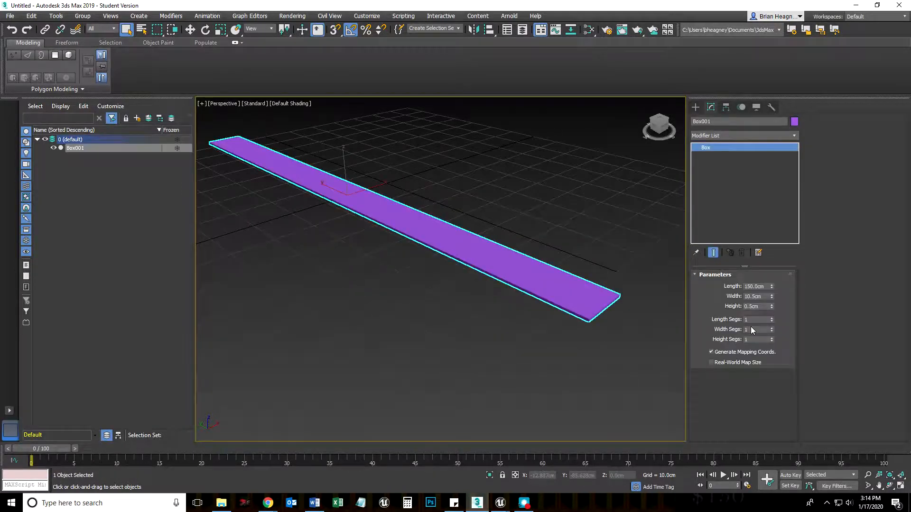
- Raise the plank's height to 0.8 cm and set its width to 8 cm
{"action": "mouse_move", "coordinate": [771, 307]}
{"action": "left_mouse_down"}
{"action": "mouse_move", "coordinate": [772, 291]}
{"action": "mouse_move", "coordinate": [771, 313]}
{"action": "left_mouse_up"}
{"action": "middle_click_drag", "start_coordinate": [450, 369], "coordinate": [369, 330]}
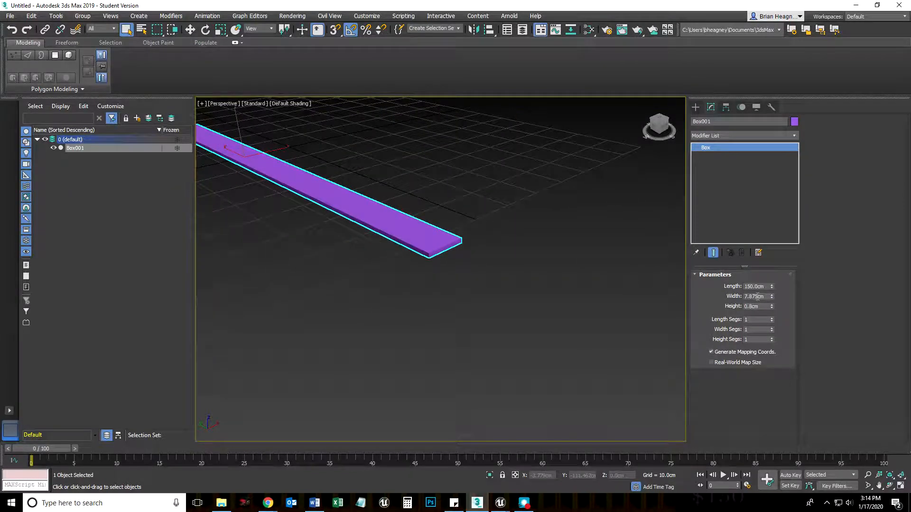
{"action": "left_click_drag", "start_coordinate": [759, 297], "coordinate": [753, 297]}
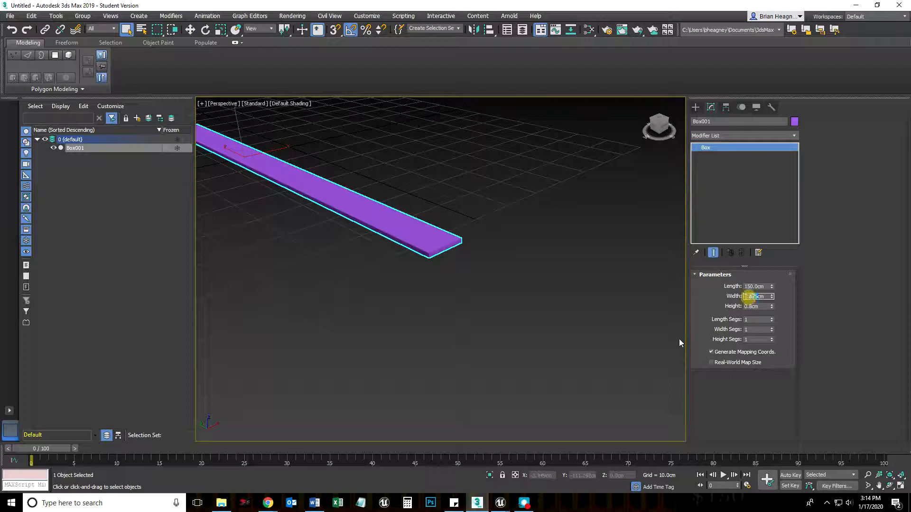
{"action": "key", "text": "BackSpace"}
{"action": "key", "text": "BackSpace"}
{"action": "key", "text": "BackSpace"}
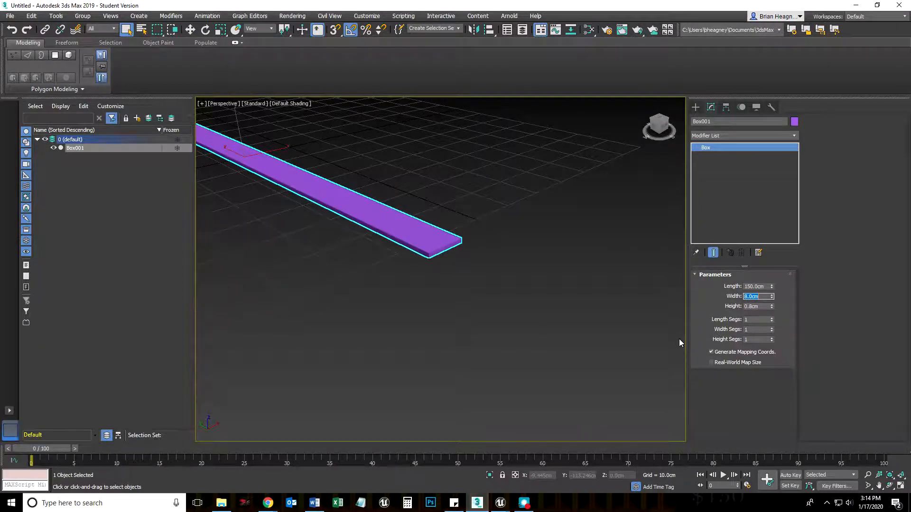
{"action": "left_click", "coordinate": [388, 342]}
{"action": "left_click", "coordinate": [434, 242]}
{"action": "middle_click_drag", "start_coordinate": [338, 320], "coordinate": [376, 391]}
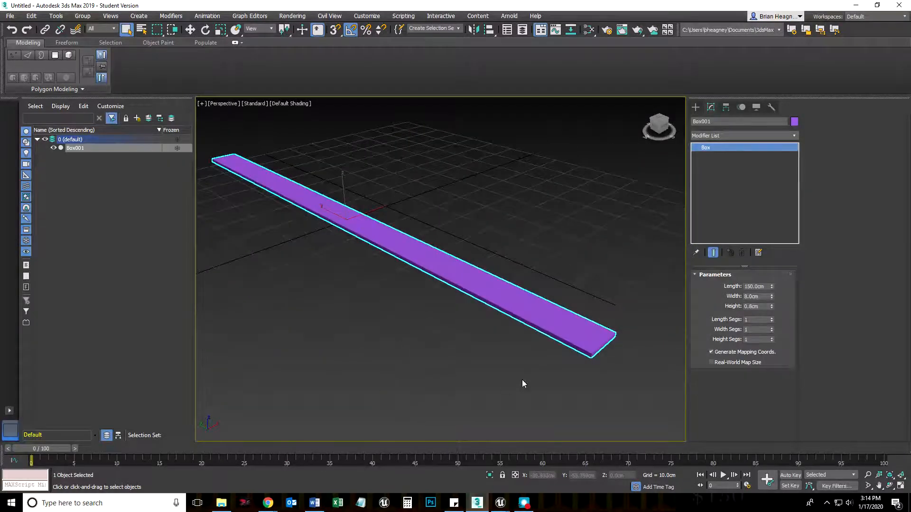
- Turn on edged faces shading in the Perspective viewport and inspect the end of the plank up close
{"action": "middle_click_drag", "start_coordinate": [524, 383], "coordinate": [460, 355]}
{"action": "key", "text": "F4"}
{"action": "scroll", "coordinate": [462, 342], "scroll_direction": "up", "scroll_amount": 5}
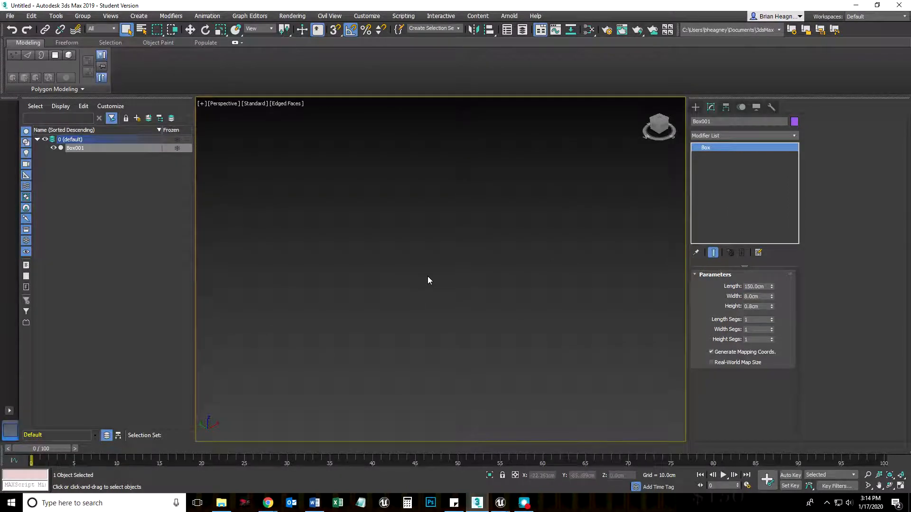
{"action": "key", "text": "z"}
{"action": "scroll", "coordinate": [596, 365], "scroll_direction": "up", "scroll_amount": 5}
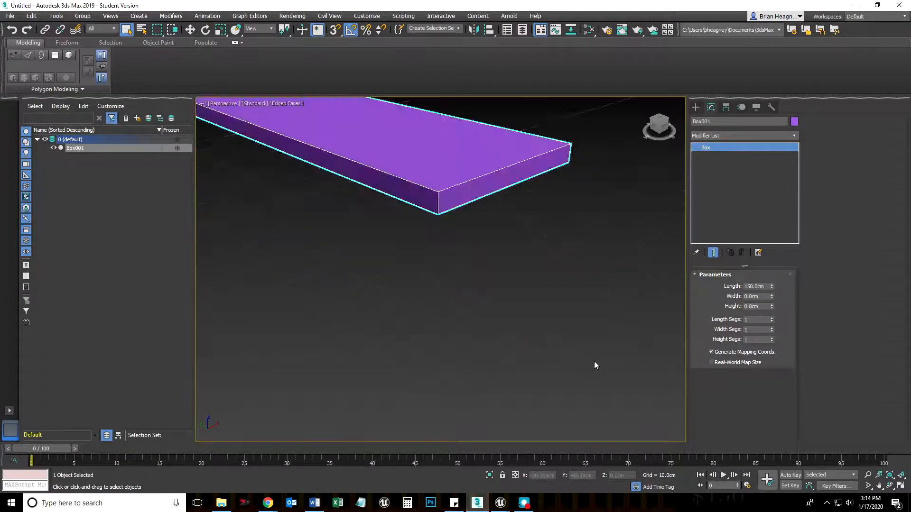
{"action": "scroll", "coordinate": [595, 366], "scroll_direction": "down", "scroll_amount": 4}
{"action": "middle_click_drag", "start_coordinate": [565, 357], "coordinate": [453, 375]}
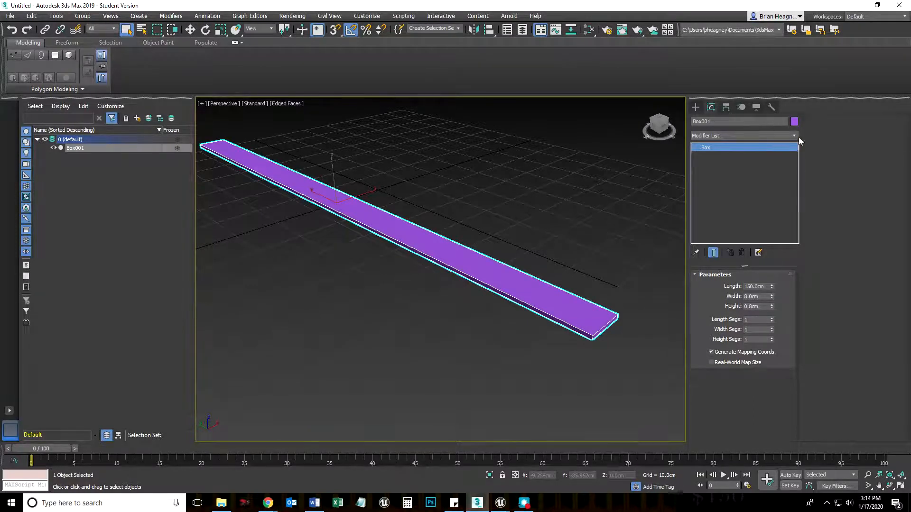
- Raise the plank's length segments to 20
{"action": "left_click", "coordinate": [771, 317]}
{"action": "left_click", "coordinate": [772, 317]}
{"action": "left_click", "coordinate": [772, 318]}
{"action": "left_click", "coordinate": [772, 318]}
{"action": "left_click", "coordinate": [773, 318]}
{"action": "left_click", "coordinate": [772, 317]}
{"action": "left_click", "coordinate": [773, 317]}
{"action": "left_click", "coordinate": [773, 318]}
{"action": "left_click", "coordinate": [772, 317]}
{"action": "left_click", "coordinate": [773, 318]}
{"action": "left_click", "coordinate": [772, 318]}
{"action": "left_click", "coordinate": [772, 318]}
{"action": "left_click", "coordinate": [773, 318]}
{"action": "left_click", "coordinate": [772, 318]}
{"action": "left_click", "coordinate": [772, 318]}
{"action": "middle_click_drag", "start_coordinate": [319, 316], "coordinate": [320, 345]}
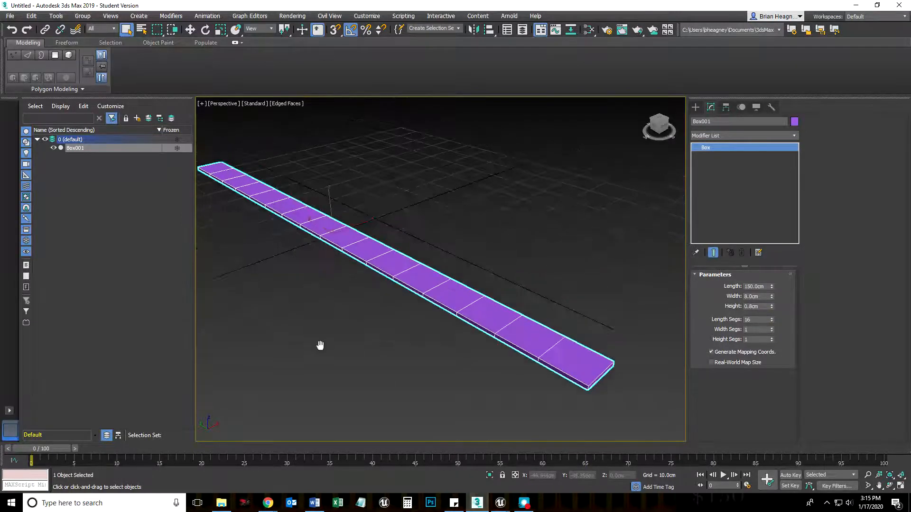
{"action": "left_click", "coordinate": [771, 318]}
{"action": "left_click", "coordinate": [771, 317]}
{"action": "left_click", "coordinate": [771, 318]}
{"action": "left_click", "coordinate": [772, 318]}
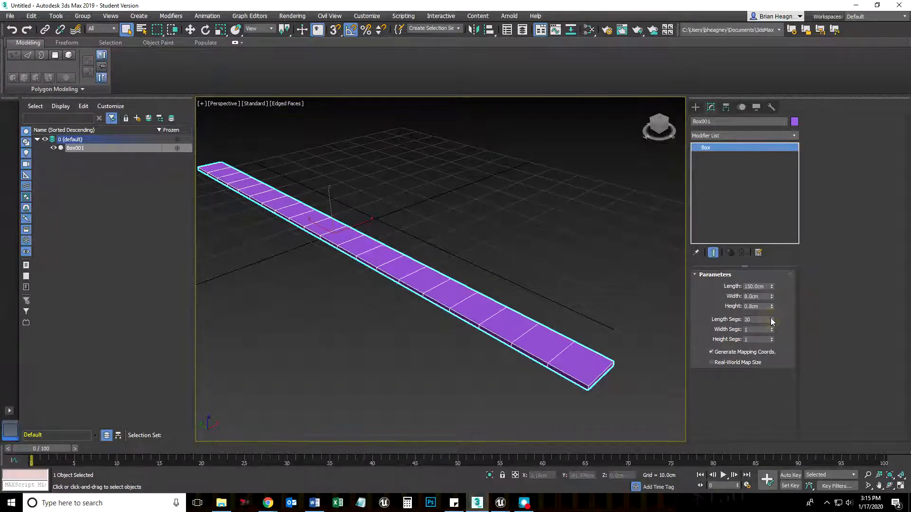
{"action": "middle_click_drag", "start_coordinate": [320, 343], "coordinate": [321, 337]}
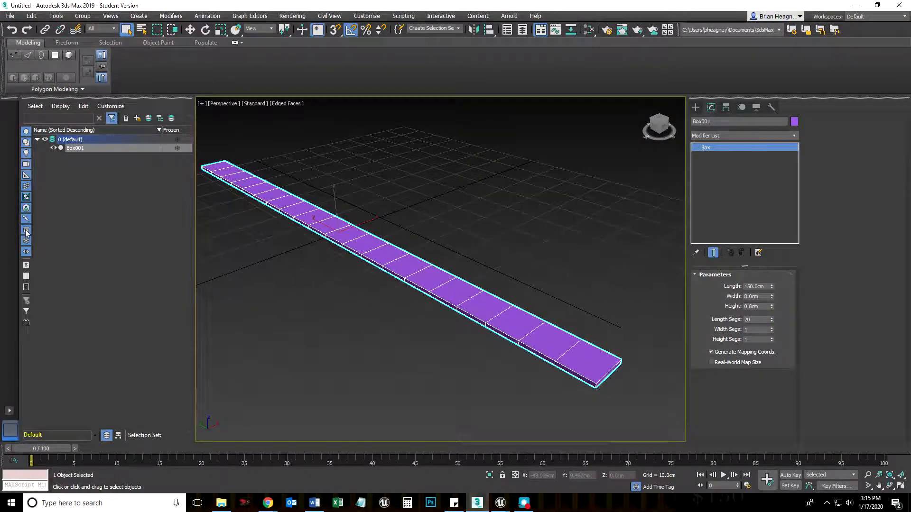
- Add a Bend modifier to the plank
{"action": "left_click", "coordinate": [795, 136]}
{"action": "scroll", "coordinate": [759, 308], "scroll_direction": "down", "scroll_amount": 2}
{"action": "scroll", "coordinate": [729, 395], "scroll_direction": "down", "scroll_amount": 4}
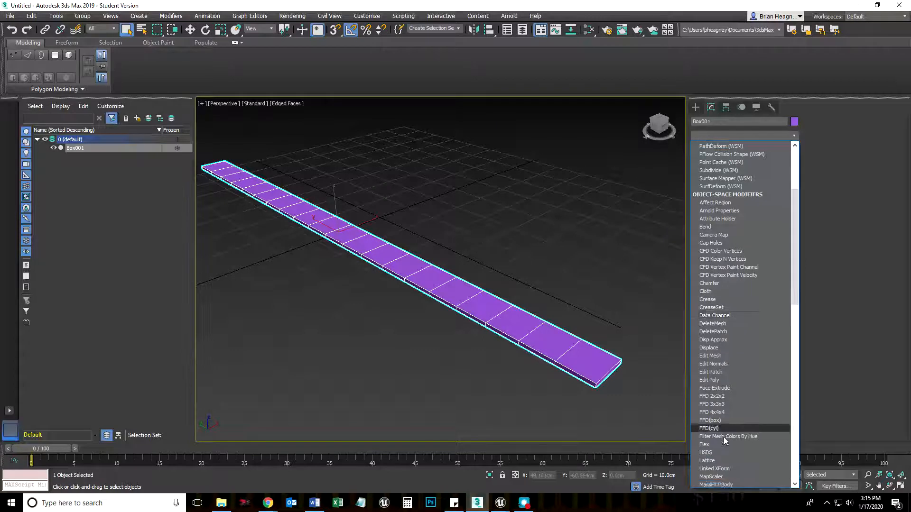
{"action": "scroll", "coordinate": [718, 436], "scroll_direction": "up", "scroll_amount": 3}
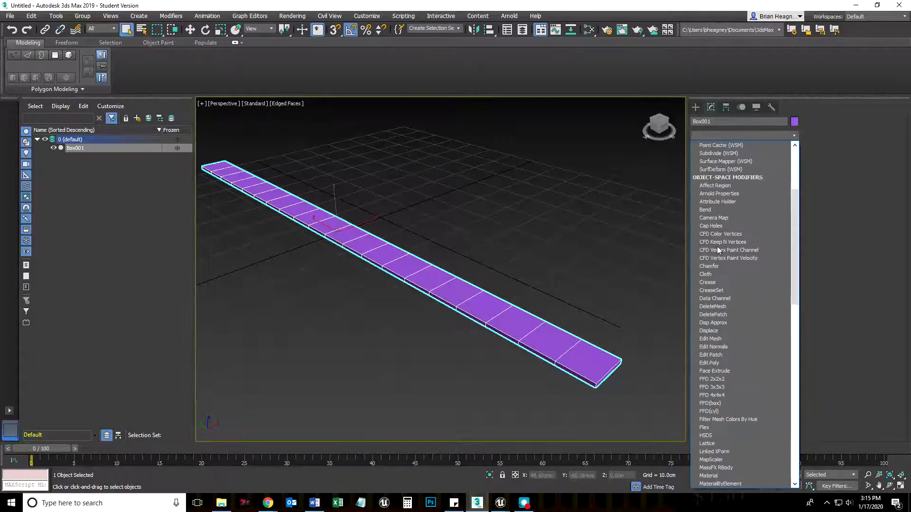
{"action": "left_click", "coordinate": [714, 209]}
{"action": "middle_click_drag", "start_coordinate": [415, 366], "coordinate": [406, 355]}
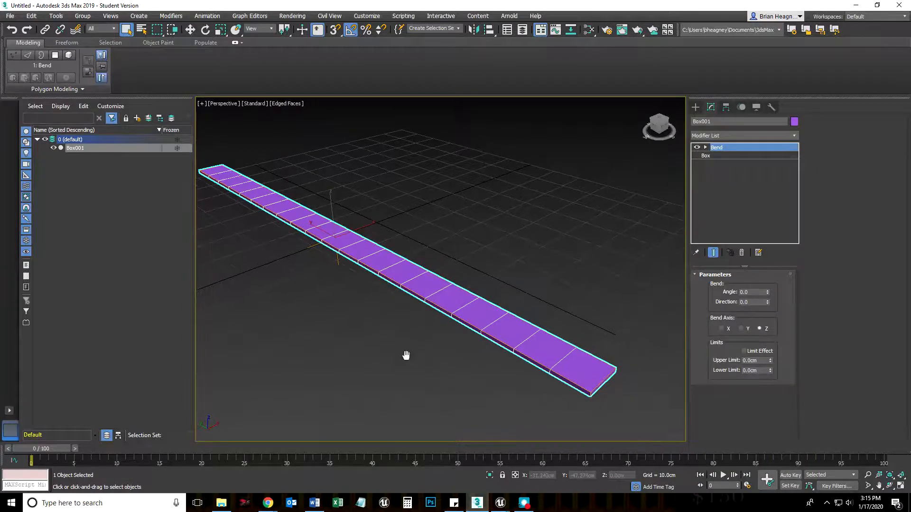
- Set the Bend modifier's angle to 64 and its bend axis to Y on the plank
{"action": "middle_click_drag", "start_coordinate": [377, 386], "coordinate": [431, 383], "text": "alt"}
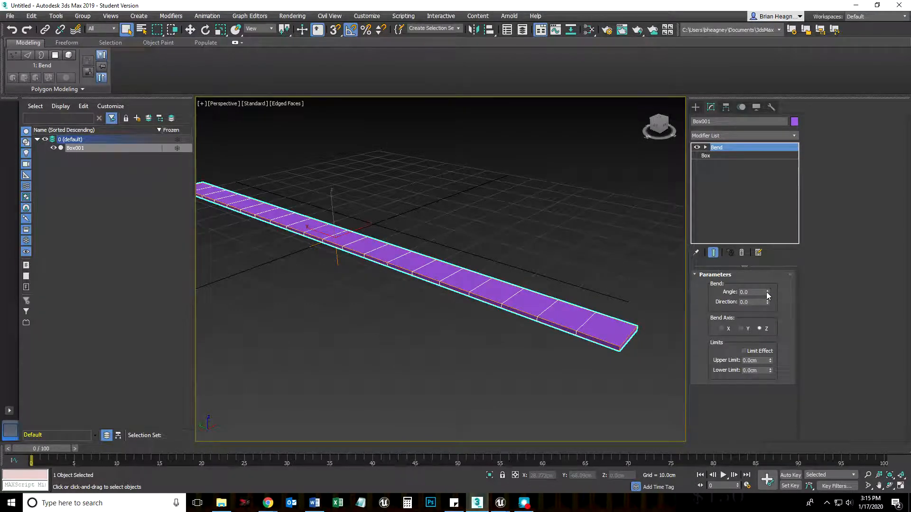
{"action": "left_click_drag", "start_coordinate": [767, 291], "coordinate": [767, 227]}
{"action": "middle_click_drag", "start_coordinate": [524, 376], "coordinate": [451, 347], "text": "alt"}
{"action": "middle_click_drag", "start_coordinate": [550, 341], "coordinate": [495, 333], "text": "alt"}
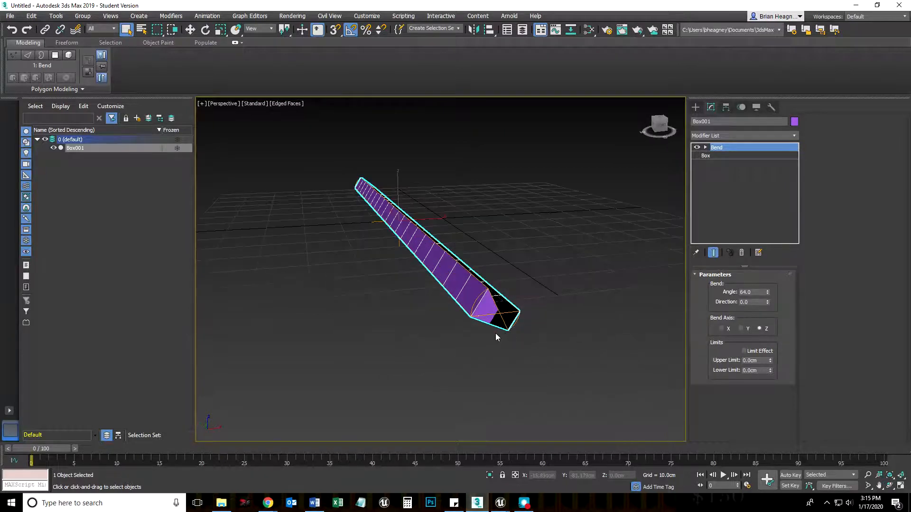
{"action": "middle_click_drag", "start_coordinate": [408, 359], "coordinate": [434, 376], "text": "alt"}
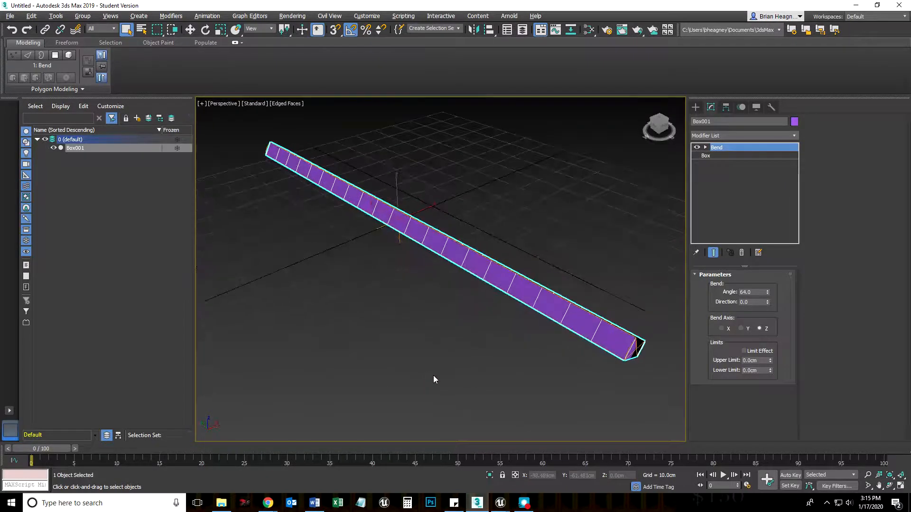
{"action": "left_click", "coordinate": [741, 329]}
{"action": "middle_click_drag", "start_coordinate": [575, 362], "coordinate": [527, 370], "text": "alt"}
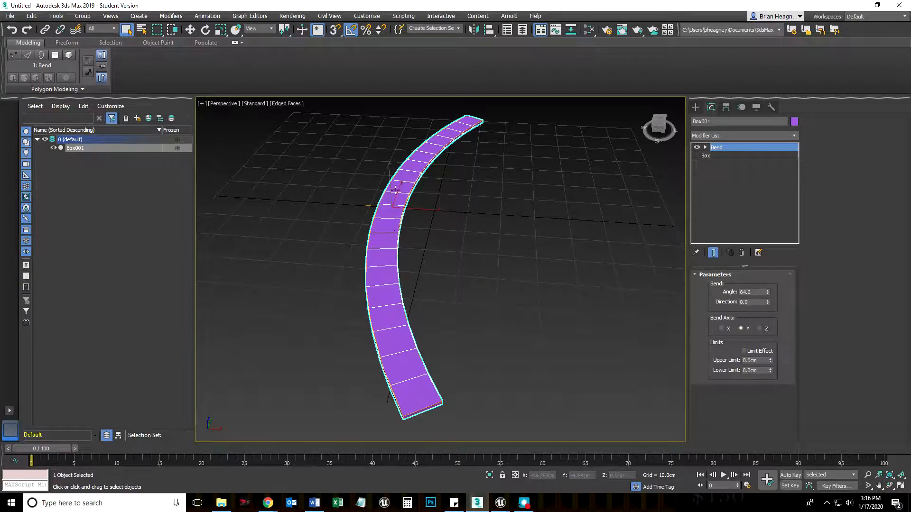
- Set the Bend modifier's direction to 90 so the plank curves upward
{"action": "left_click_drag", "start_coordinate": [767, 302], "coordinate": [746, 212]}
{"action": "double_click", "coordinate": [746, 302]}
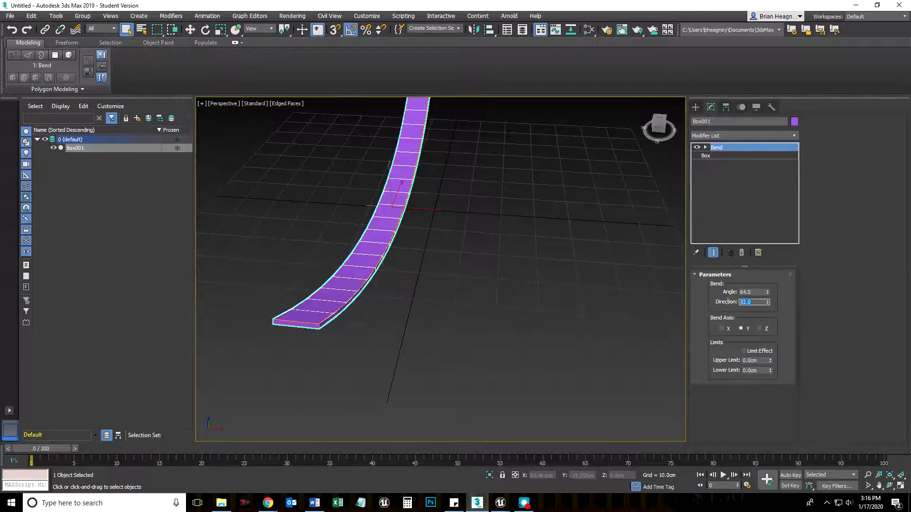
{"action": "type", "text": "90"}
{"action": "key", "text": "Return"}
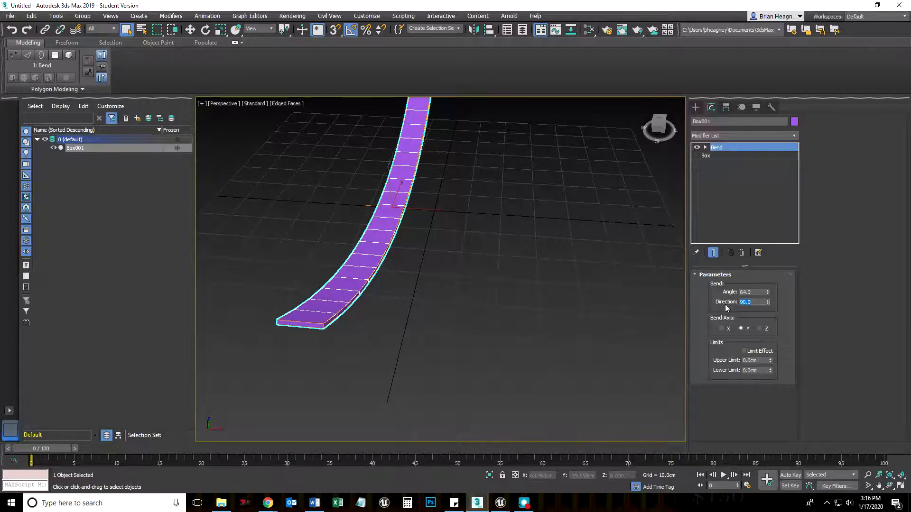
{"action": "middle_click_drag", "start_coordinate": [496, 351], "coordinate": [421, 341], "text": "alt"}
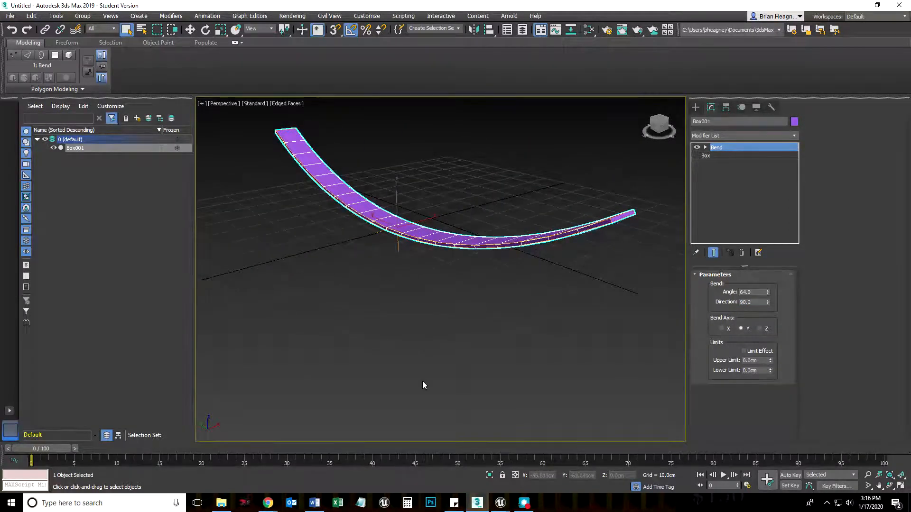
{"action": "middle_click_drag", "start_coordinate": [437, 374], "coordinate": [433, 406], "text": "alt"}
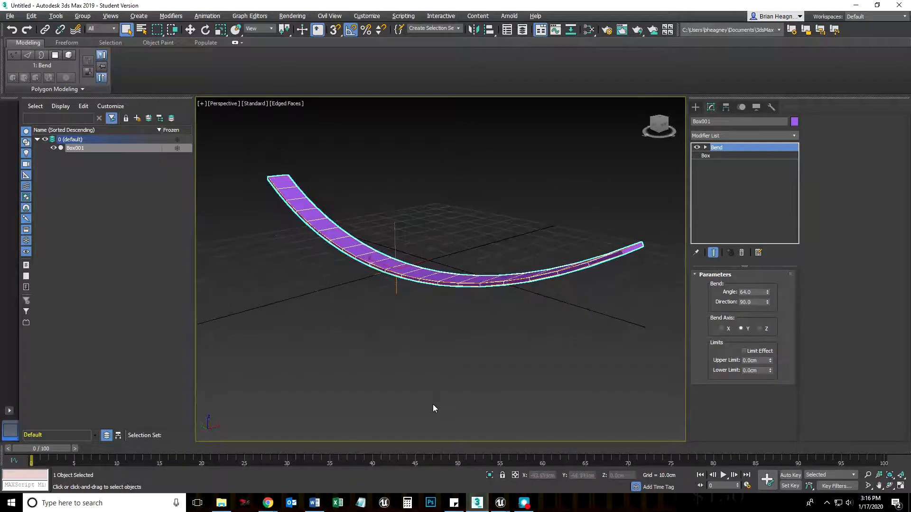
- Turn edged faces off to examine the shaded curve of the bent plank, then restore edged faces with the plank selected
{"action": "left_click", "coordinate": [454, 373]}
{"action": "key", "text": "F4"}
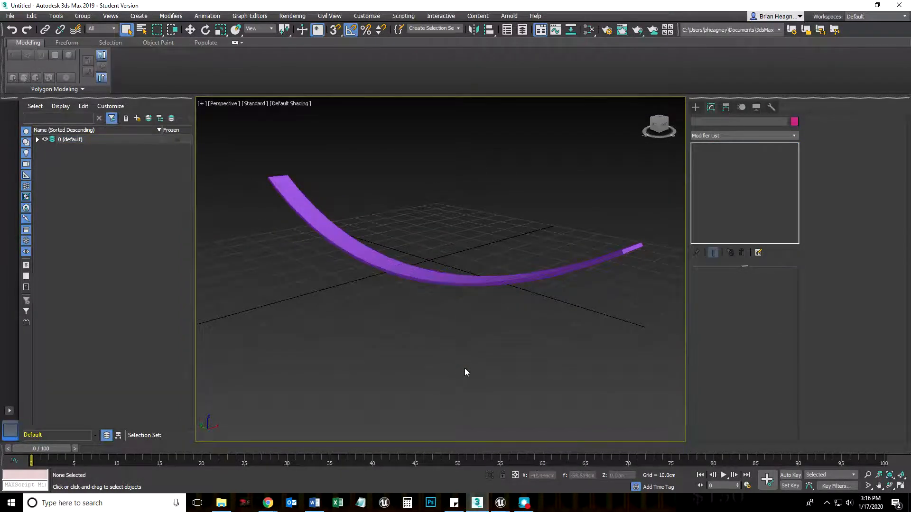
{"action": "middle_click_drag", "start_coordinate": [465, 372], "coordinate": [460, 378], "text": "alt"}
{"action": "left_click", "coordinate": [503, 311]}
{"action": "middle_click_drag", "start_coordinate": [465, 421], "coordinate": [464, 414], "text": "alt"}
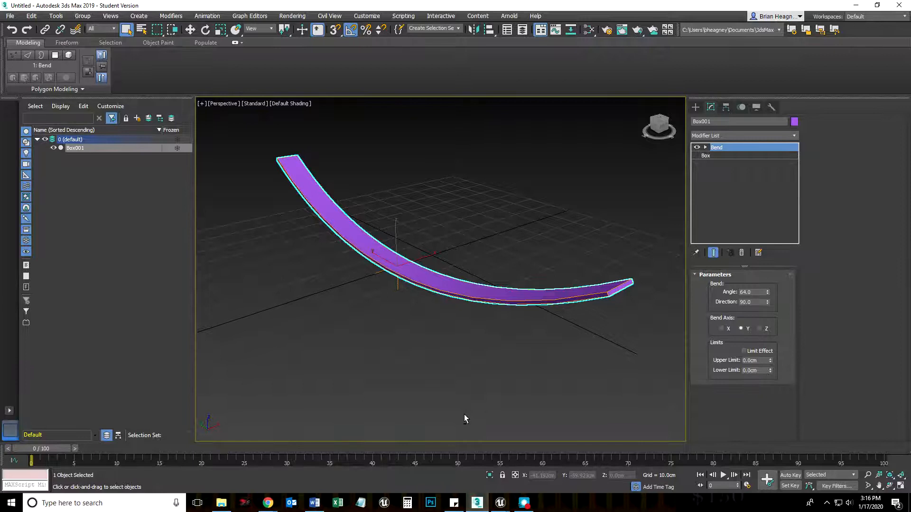
{"action": "key", "text": "F4"}
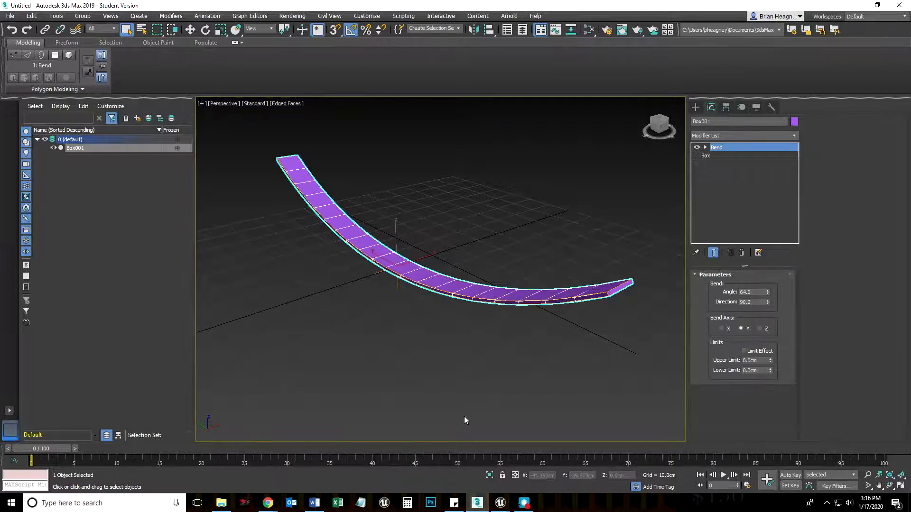
- Open the plank's base Box parameters and examine the segments along the bend up close
{"action": "left_click", "coordinate": [716, 157]}
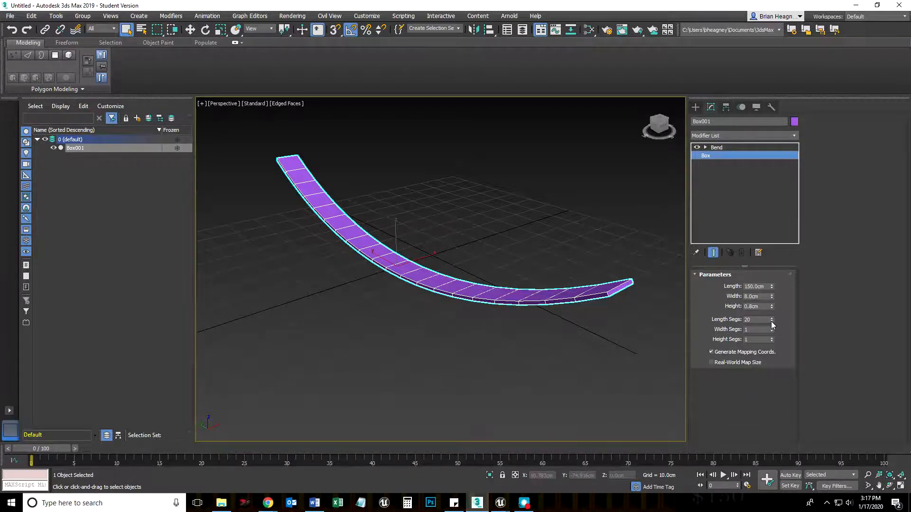
{"action": "scroll", "coordinate": [457, 337], "scroll_direction": "up", "scroll_amount": 5}
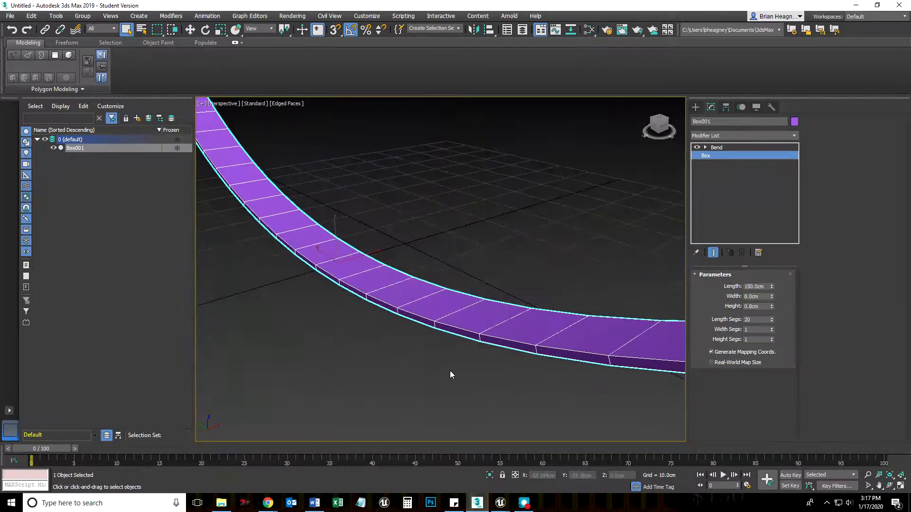
{"action": "scroll", "coordinate": [450, 375], "scroll_direction": "down", "scroll_amount": 4}
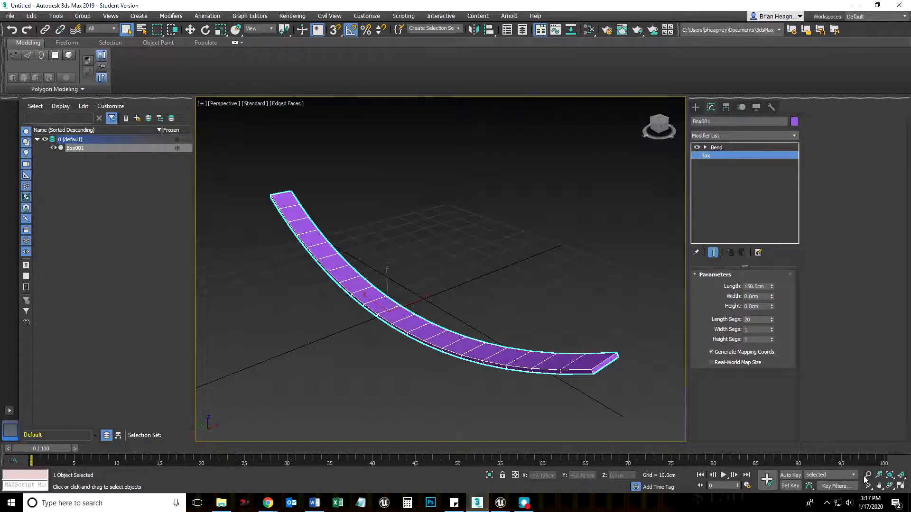
- Deselect the plank and look it over in the Perspective view with the Zoom tool
{"action": "left_click", "coordinate": [510, 415]}
{"action": "key", "text": "alt+z"}
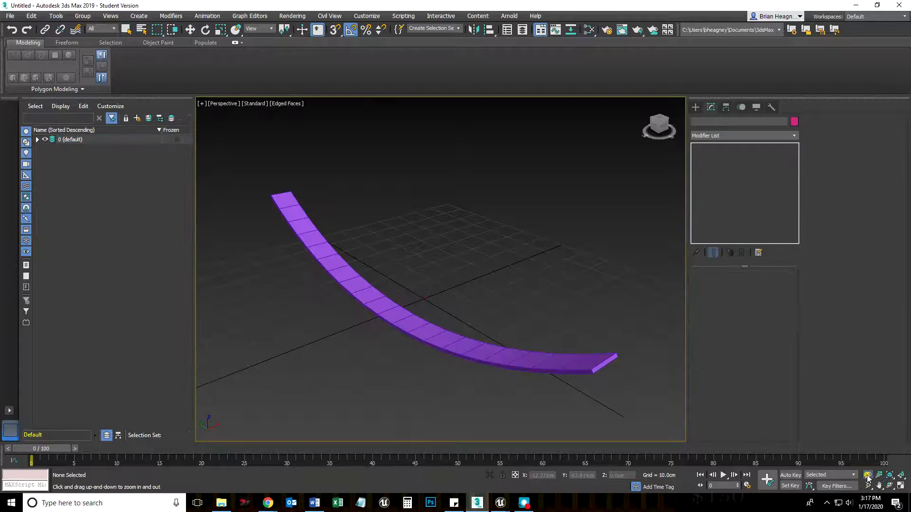
{"action": "left_click_drag", "start_coordinate": [867, 485], "coordinate": [869, 476]}
{"action": "left_click", "coordinate": [869, 476]}
{"action": "left_click_drag", "start_coordinate": [309, 211], "coordinate": [227, 185]}
{"action": "middle_click_drag", "start_coordinate": [333, 332], "coordinate": [305, 308]}
{"action": "key", "text": "q"}
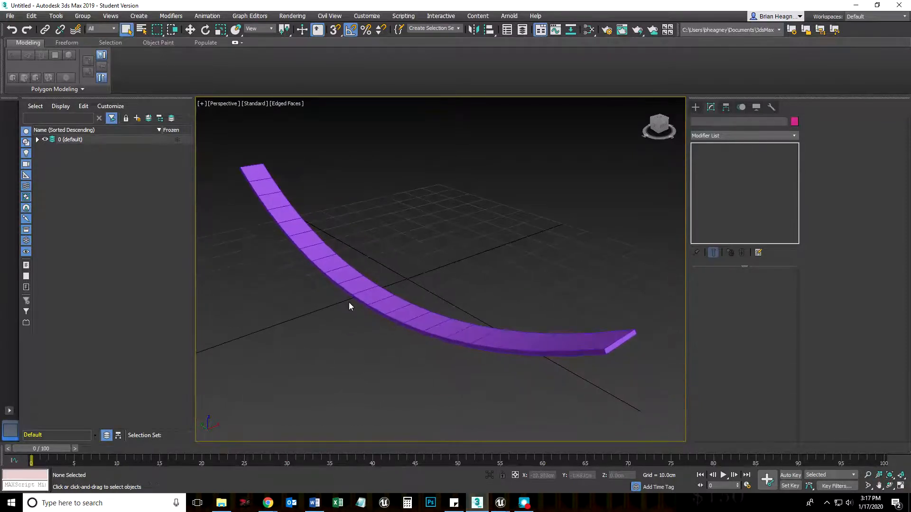
- Reduce the plank's length segments to 1 beneath the Bend modifier and check the effect at the Bend level
{"action": "left_click", "coordinate": [350, 300]}
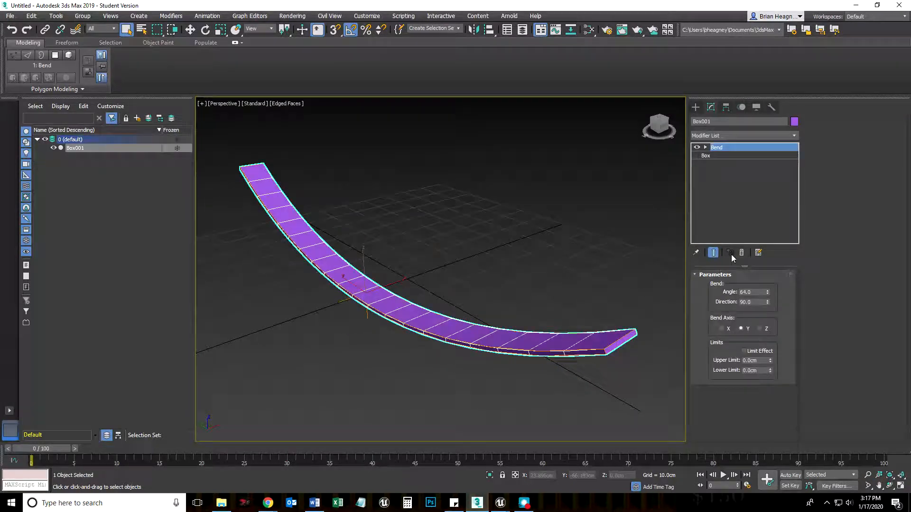
{"action": "left_click", "coordinate": [718, 156]}
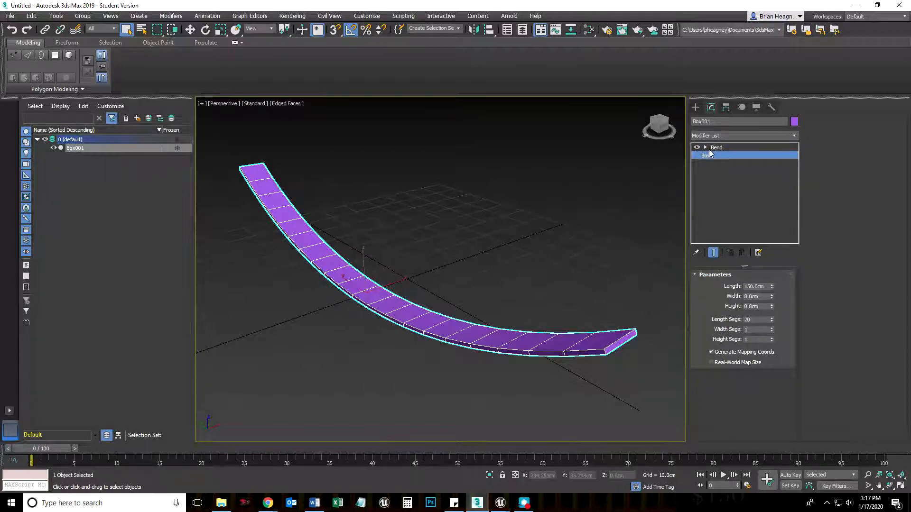
{"action": "left_click", "coordinate": [772, 322]}
{"action": "left_click", "coordinate": [773, 322]}
{"action": "left_click", "coordinate": [773, 322]}
{"action": "left_click", "coordinate": [772, 322]}
{"action": "left_click", "coordinate": [772, 322]}
{"action": "left_click", "coordinate": [772, 322]}
{"action": "left_click", "coordinate": [772, 322]}
{"action": "left_click", "coordinate": [772, 321]}
{"action": "left_click", "coordinate": [772, 322]}
{"action": "left_click", "coordinate": [772, 322]}
{"action": "left_click", "coordinate": [772, 322]}
{"action": "left_click", "coordinate": [772, 322]}
{"action": "left_click", "coordinate": [772, 321]}
{"action": "left_click", "coordinate": [773, 322]}
{"action": "left_click", "coordinate": [772, 322]}
{"action": "left_click", "coordinate": [772, 322]}
{"action": "left_click", "coordinate": [772, 322]}
{"action": "left_click", "coordinate": [772, 321]}
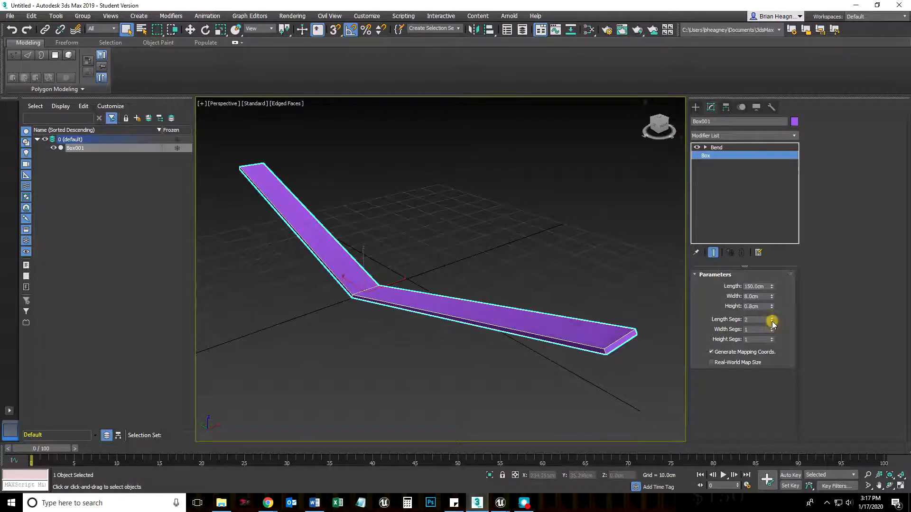
{"action": "left_click", "coordinate": [772, 322]}
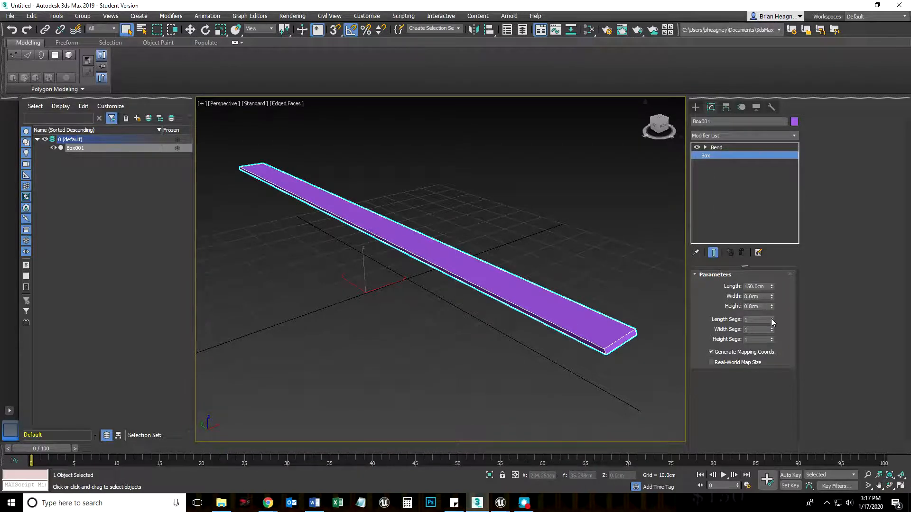
{"action": "left_click", "coordinate": [713, 149]}
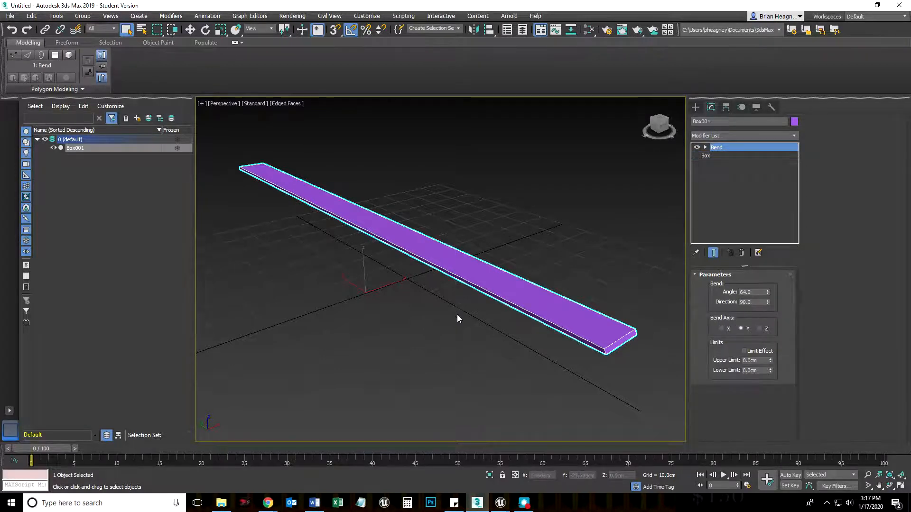
{"action": "middle_click_drag", "start_coordinate": [457, 315], "coordinate": [451, 325]}
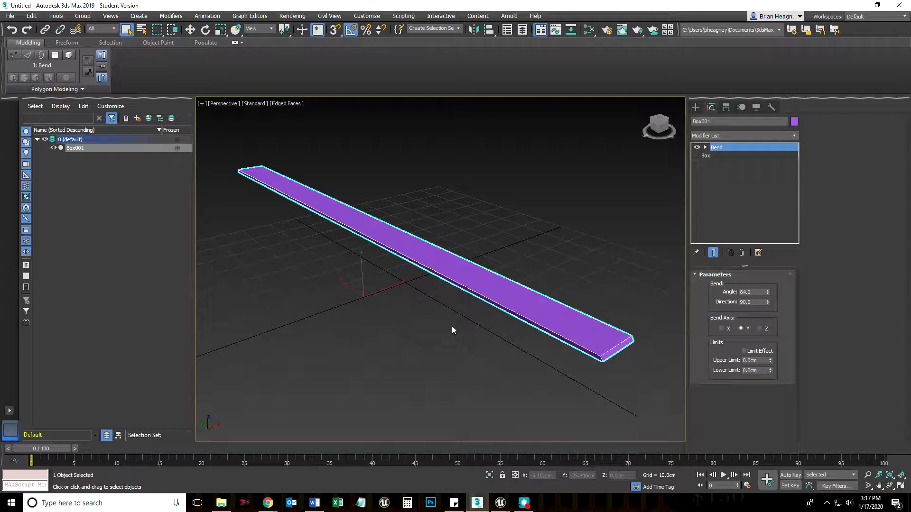
- Raise the plank's length segments step by step to 20 in the base Box parameters
{"action": "left_click", "coordinate": [733, 156]}
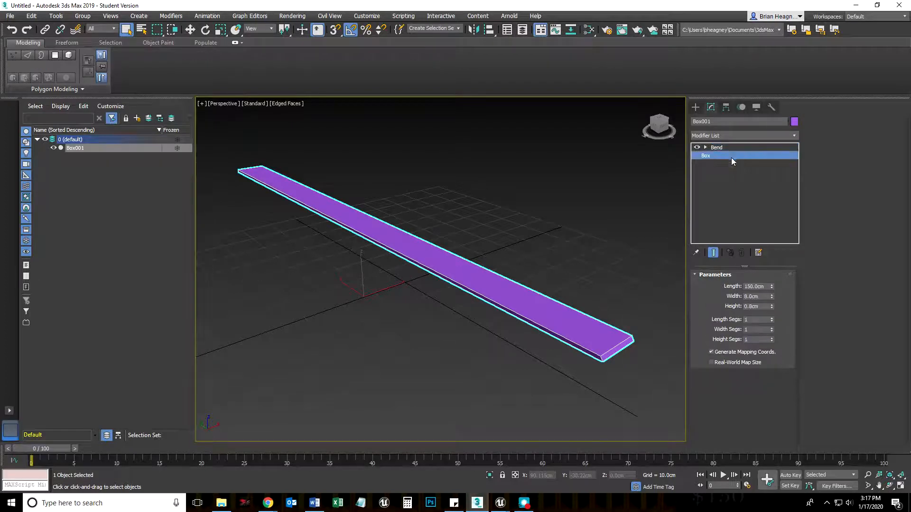
{"action": "left_click", "coordinate": [772, 318]}
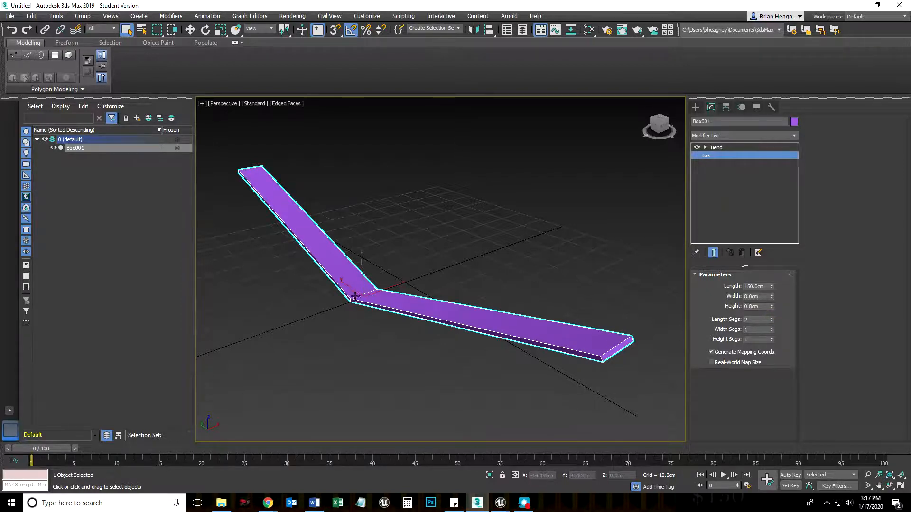
{"action": "left_click", "coordinate": [771, 318]}
{"action": "left_click", "coordinate": [771, 318]}
{"action": "left_click", "coordinate": [771, 318]}
{"action": "left_click", "coordinate": [771, 318]}
{"action": "left_click", "coordinate": [772, 318]}
{"action": "left_click", "coordinate": [771, 318]}
{"action": "left_click", "coordinate": [771, 318]}
{"action": "left_click", "coordinate": [771, 318]}
{"action": "left_click", "coordinate": [772, 318]}
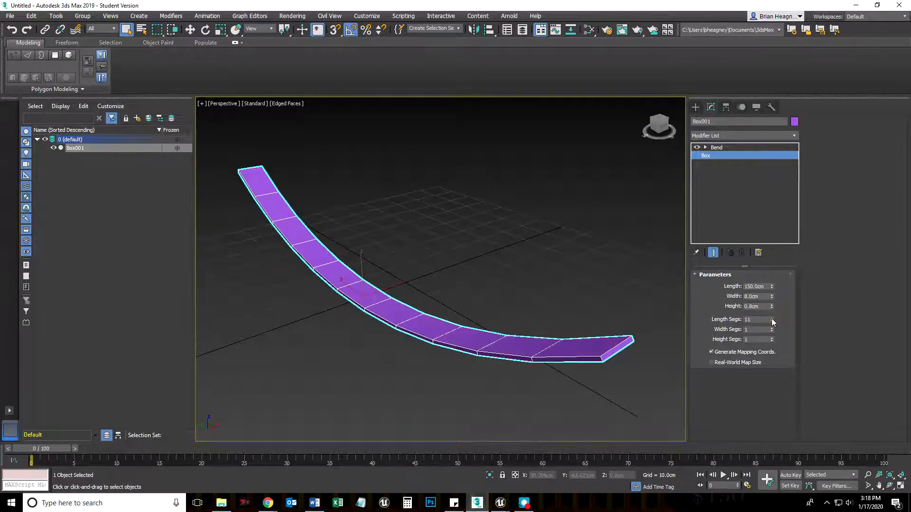
{"action": "left_click", "coordinate": [771, 318]}
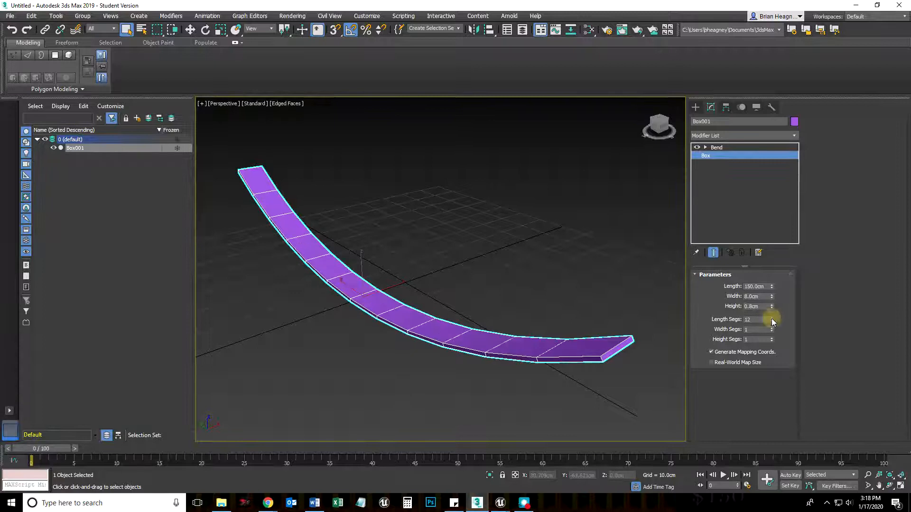
{"action": "left_click", "coordinate": [771, 318]}
{"action": "left_click", "coordinate": [771, 318]}
{"action": "left_click", "coordinate": [771, 318]}
{"action": "left_click", "coordinate": [771, 317]}
{"action": "left_click", "coordinate": [772, 317]}
{"action": "left_click", "coordinate": [771, 318]}
{"action": "left_click", "coordinate": [771, 317]}
{"action": "left_click", "coordinate": [771, 318]}
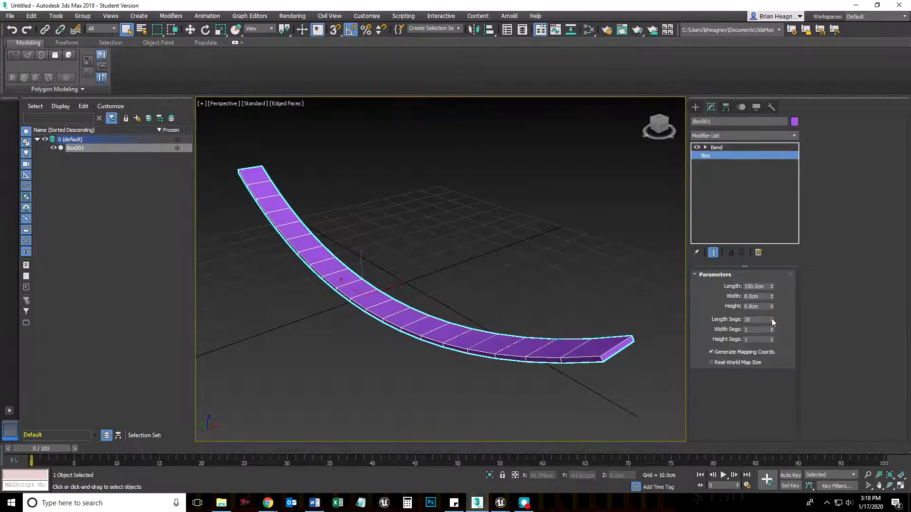
- Lower the plank's length segments to 10
{"action": "left_click", "coordinate": [771, 323]}
{"action": "left_click", "coordinate": [772, 322]}
{"action": "left_click", "coordinate": [772, 322]}
{"action": "left_click", "coordinate": [771, 323]}
{"action": "left_click", "coordinate": [771, 323]}
{"action": "left_click", "coordinate": [771, 322]}
{"action": "left_click", "coordinate": [772, 322]}
{"action": "left_click", "coordinate": [771, 322]}
{"action": "left_click", "coordinate": [772, 322]}
{"action": "left_click", "coordinate": [771, 322]}
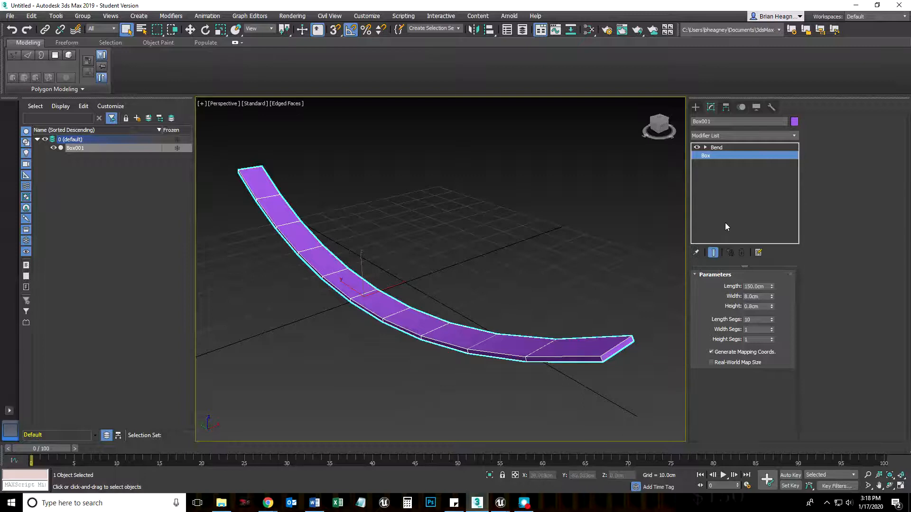
- Remove the Bend modifier from the plank and inspect the straight plank's near end
{"action": "left_click", "coordinate": [721, 149]}
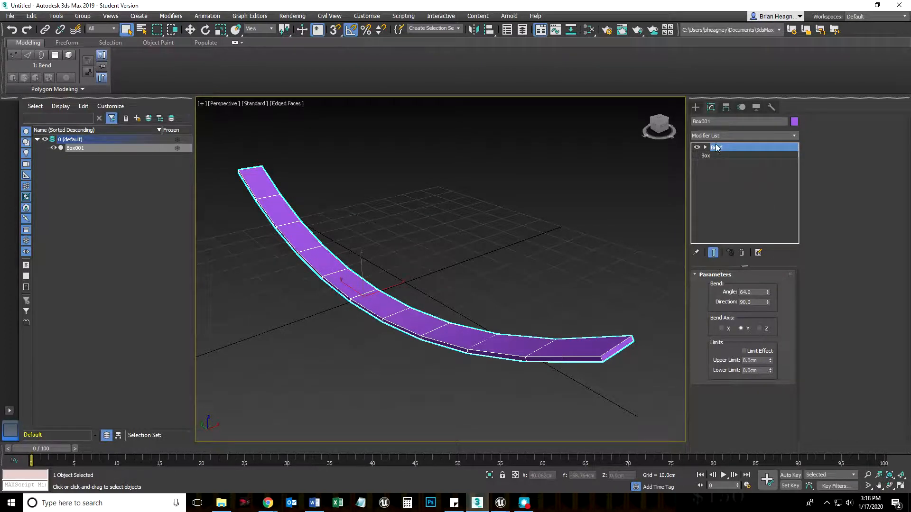
{"action": "left_click", "coordinate": [742, 252]}
{"action": "middle_click_drag", "start_coordinate": [406, 338], "coordinate": [362, 238]}
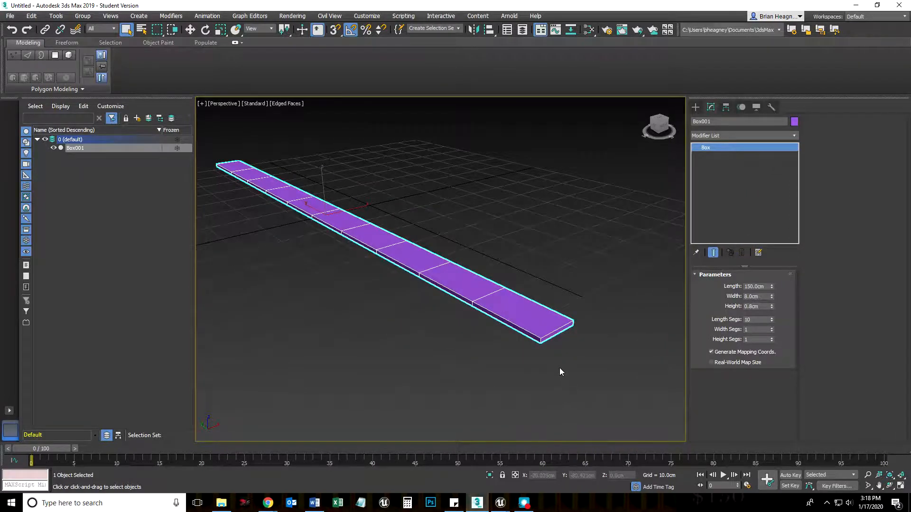
{"action": "scroll", "coordinate": [535, 327], "scroll_direction": "up", "scroll_amount": 4}
{"action": "scroll", "coordinate": [521, 332], "scroll_direction": "down", "scroll_amount": 3}
{"action": "middle_click_drag", "start_coordinate": [520, 332], "coordinate": [476, 319]}
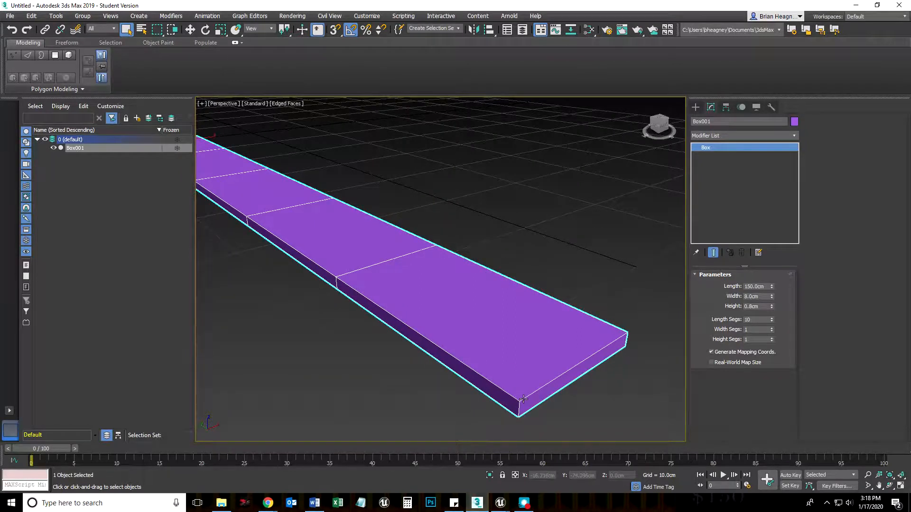
{"action": "scroll", "coordinate": [408, 388], "scroll_direction": "down", "scroll_amount": 4}
{"action": "middle_click_drag", "start_coordinate": [396, 392], "coordinate": [357, 393]}
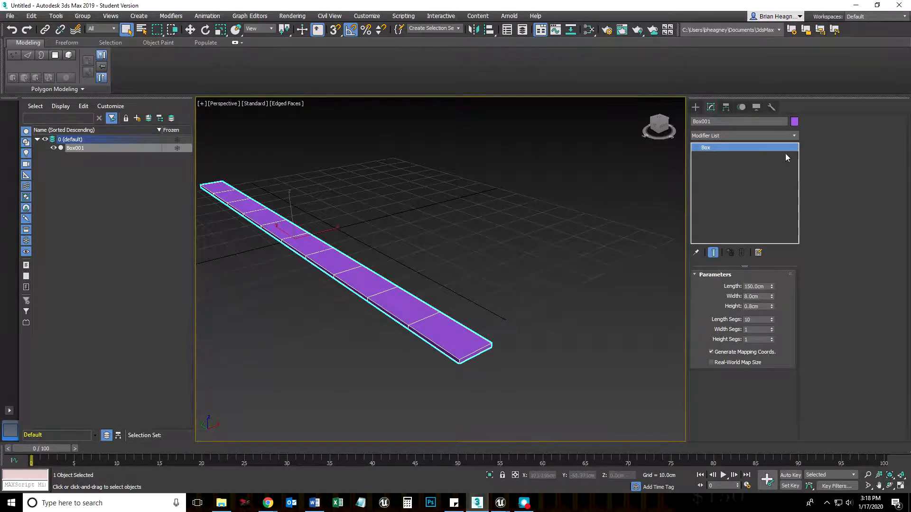
- Add a TurboSmooth modifier to the plank
{"action": "left_click", "coordinate": [794, 135]}
{"action": "scroll", "coordinate": [732, 420], "scroll_direction": "down", "scroll_amount": 5}
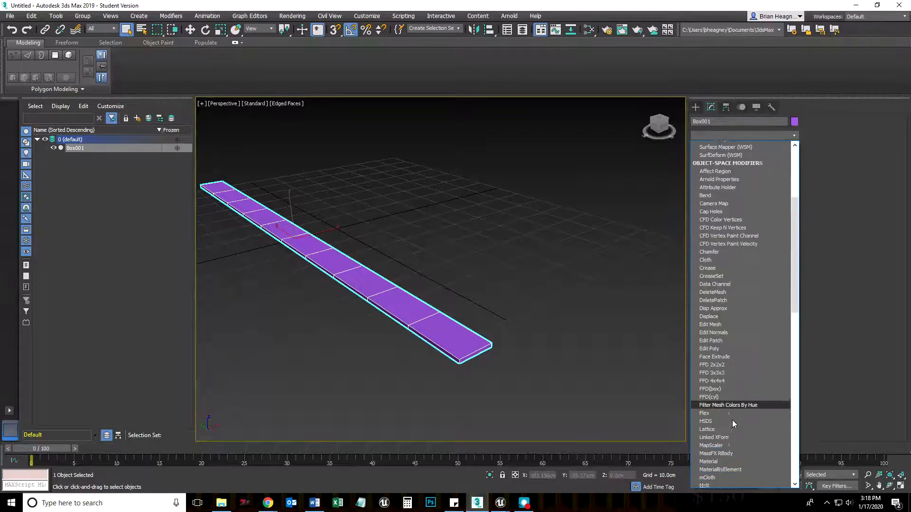
{"action": "scroll", "coordinate": [732, 419], "scroll_direction": "down", "scroll_amount": 13}
{"action": "scroll", "coordinate": [725, 451], "scroll_direction": "down", "scroll_amount": 3}
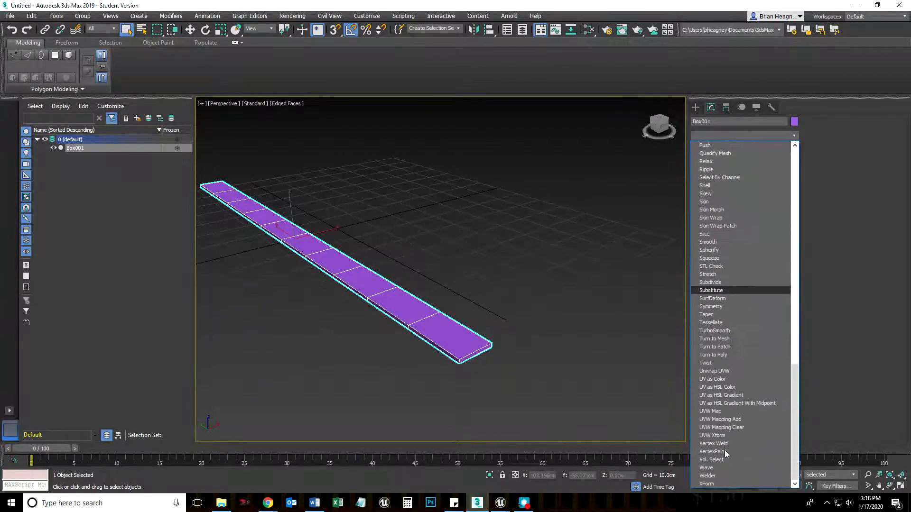
{"action": "left_click", "coordinate": [713, 332]}
{"action": "middle_click_drag", "start_coordinate": [511, 388], "coordinate": [516, 367]}
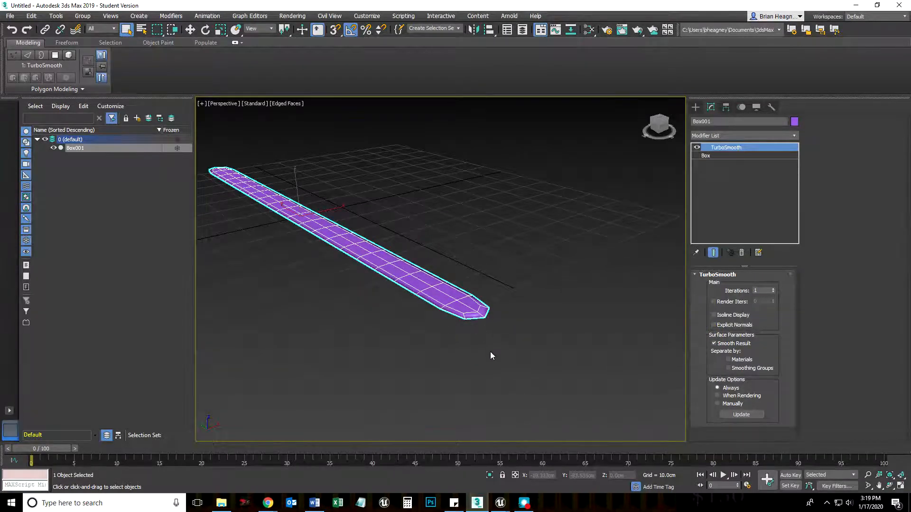
- Check the smoothed plank's near end with edged faces hidden, restore the edges, and remove the TurboSmooth modifier
{"action": "key", "text": "F4"}
{"action": "scroll", "coordinate": [486, 344], "scroll_direction": "up", "scroll_amount": 5}
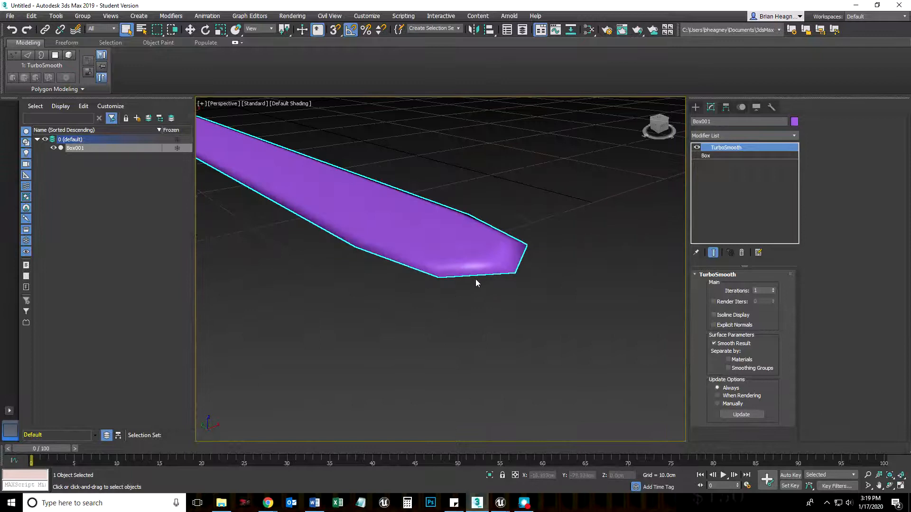
{"action": "scroll", "coordinate": [464, 329], "scroll_direction": "down", "scroll_amount": 5}
{"action": "middle_click_drag", "start_coordinate": [490, 380], "coordinate": [496, 379]}
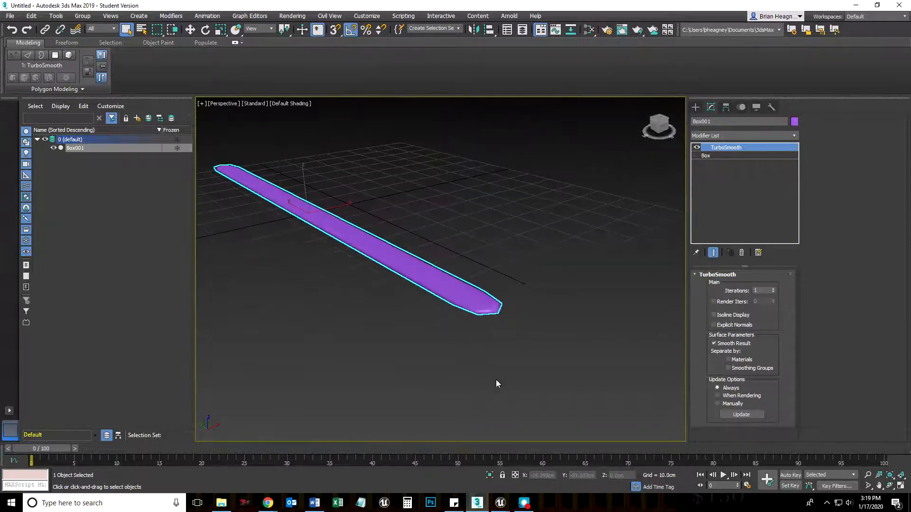
{"action": "key", "text": "F4"}
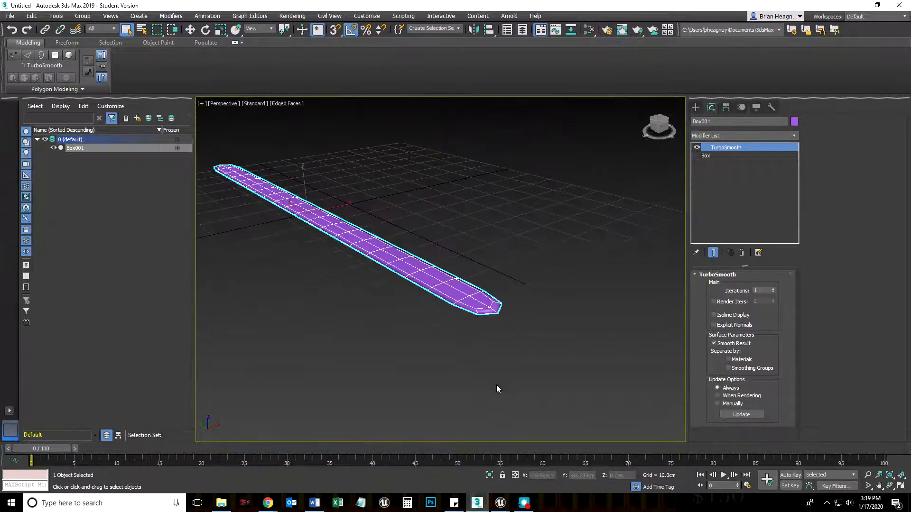
{"action": "left_click", "coordinate": [742, 253]}
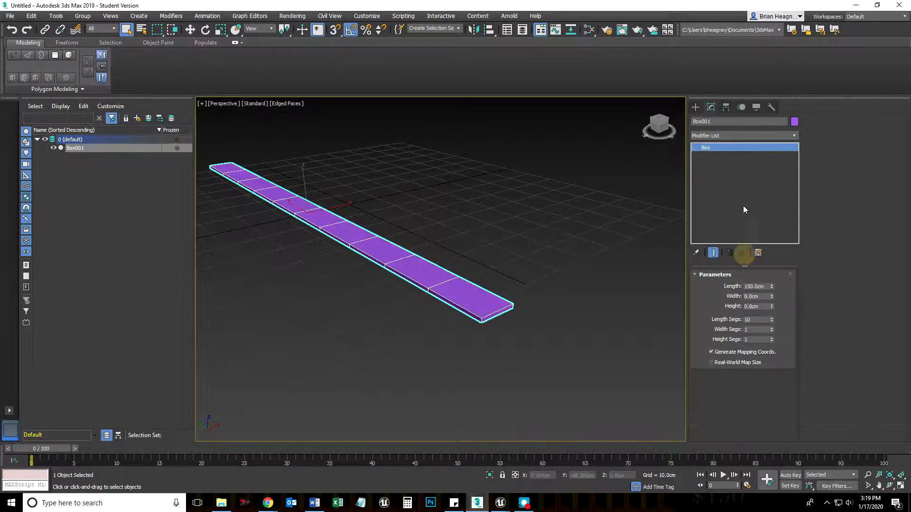
- Add an Edit Poly modifier to the plank
{"action": "left_click", "coordinate": [793, 136]}
{"action": "key", "text": "e"}
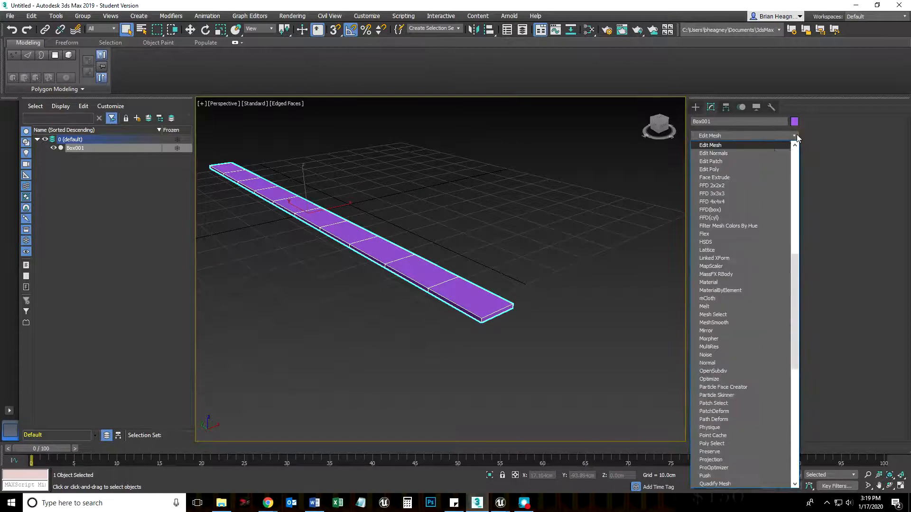
{"action": "left_click", "coordinate": [742, 169]}
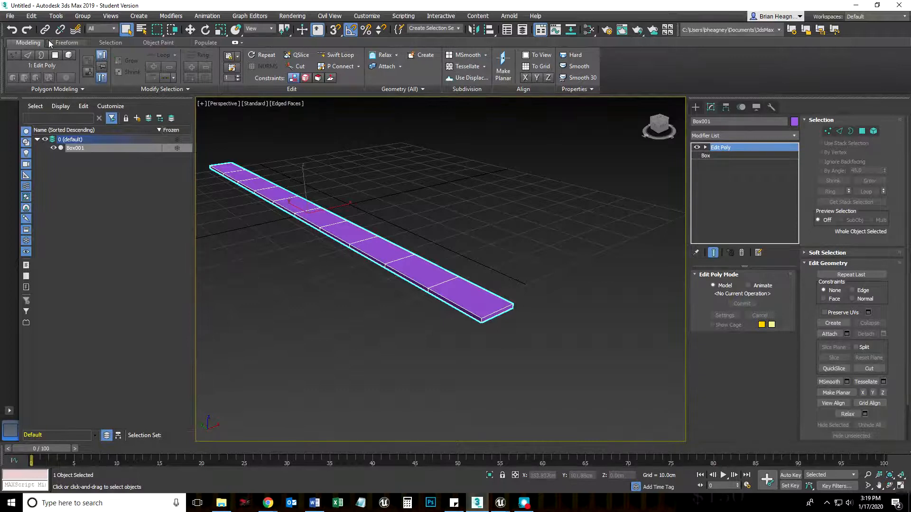
- Insert Swift Loop support edges close to the plank's near end, along both long sides, and near its upper and lower faces
{"action": "left_click", "coordinate": [335, 55]}
{"action": "middle_click_drag", "start_coordinate": [477, 337], "coordinate": [467, 337]}
{"action": "scroll", "coordinate": [467, 338], "scroll_direction": "up", "scroll_amount": 5}
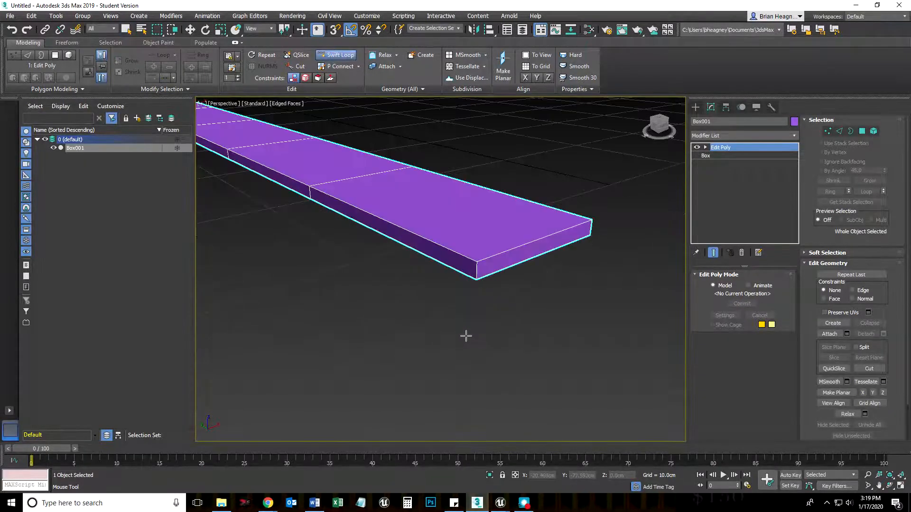
{"action": "left_click", "coordinate": [467, 258]}
{"action": "scroll", "coordinate": [475, 270], "scroll_direction": "up", "scroll_amount": 3}
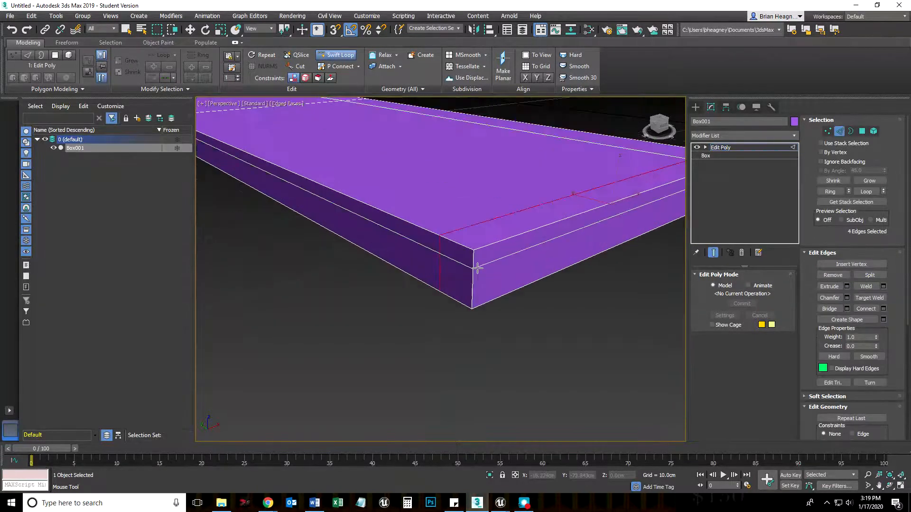
{"action": "left_click", "coordinate": [472, 298]}
{"action": "left_click", "coordinate": [485, 252]}
{"action": "middle_click_drag", "start_coordinate": [482, 254], "coordinate": [512, 280], "text": "alt"}
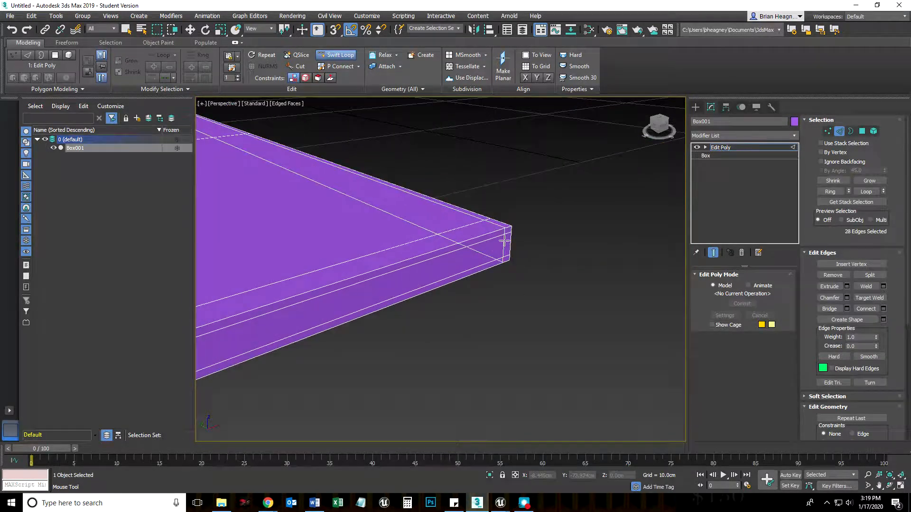
- Insert a crosswise Swift Loop edge loop in the plank's last segment at the far end
{"action": "scroll", "coordinate": [458, 298], "scroll_direction": "down", "scroll_amount": 5}
{"action": "scroll", "coordinate": [458, 298], "scroll_direction": "down", "scroll_amount": 4}
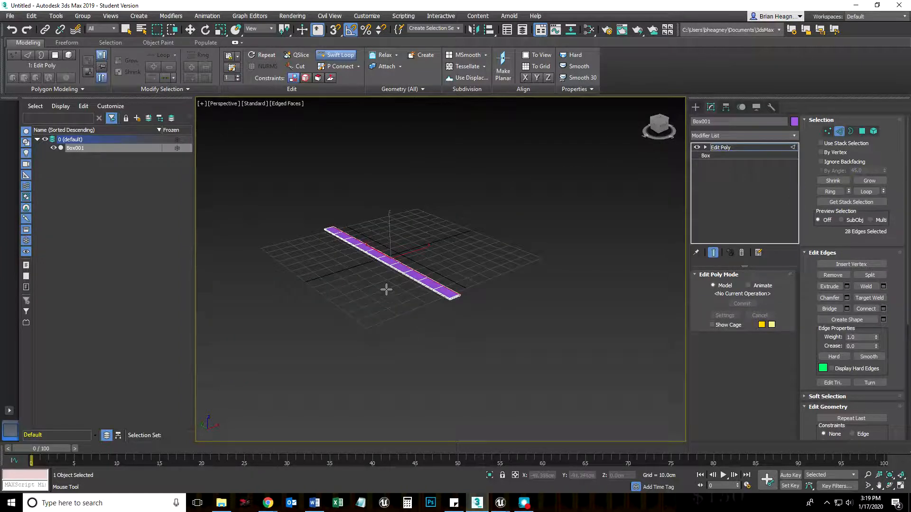
{"action": "scroll", "coordinate": [332, 265], "scroll_direction": "up", "scroll_amount": 10}
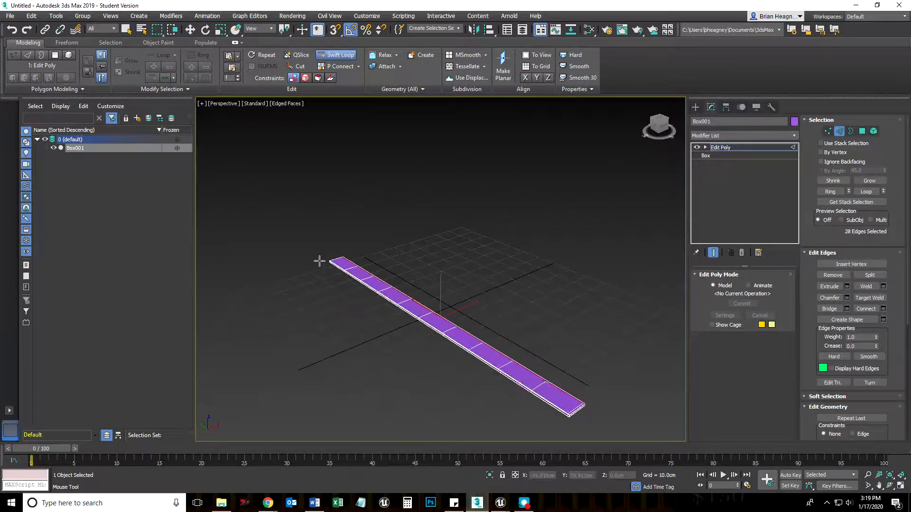
{"action": "scroll", "coordinate": [285, 240], "scroll_direction": "up", "scroll_amount": 5}
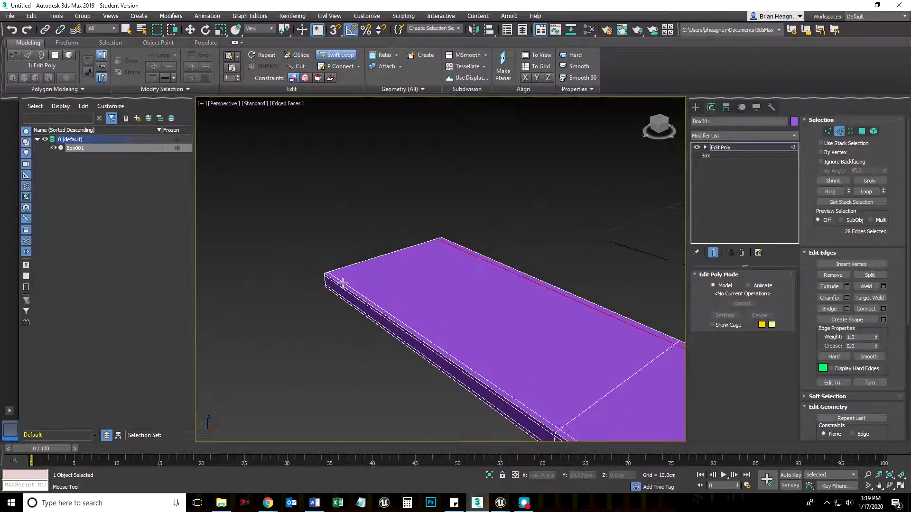
{"action": "scroll", "coordinate": [403, 260], "scroll_direction": "down", "scroll_amount": 8}
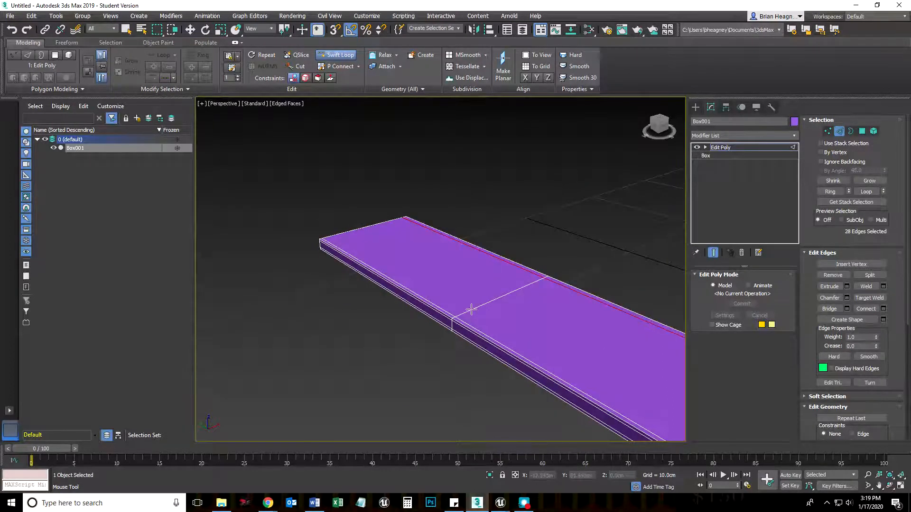
{"action": "scroll", "coordinate": [343, 368], "scroll_direction": "down", "scroll_amount": 3}
{"action": "scroll", "coordinate": [344, 365], "scroll_direction": "up", "scroll_amount": 4}
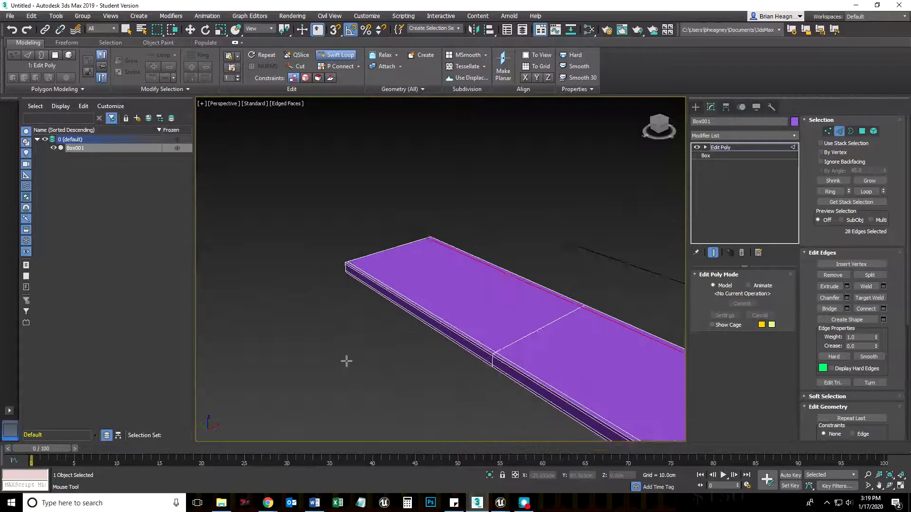
{"action": "scroll", "coordinate": [451, 362], "scroll_direction": "down", "scroll_amount": 5}
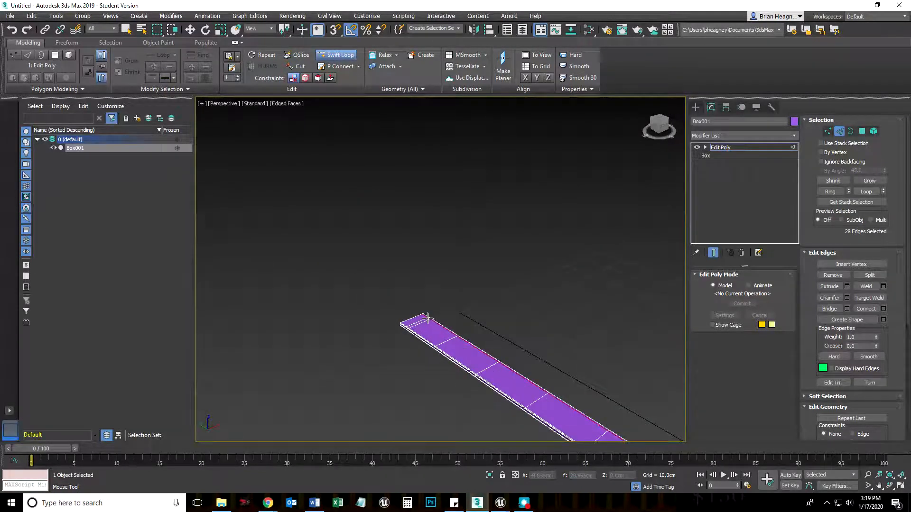
{"action": "scroll", "coordinate": [417, 326], "scroll_direction": "up", "scroll_amount": 5}
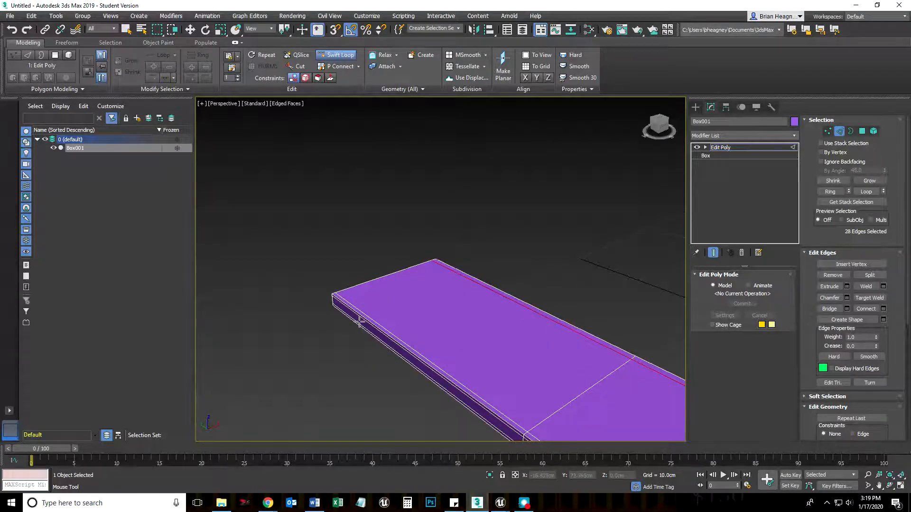
{"action": "scroll", "coordinate": [351, 315], "scroll_direction": "up", "scroll_amount": 3}
{"action": "scroll", "coordinate": [371, 340], "scroll_direction": "down", "scroll_amount": 2}
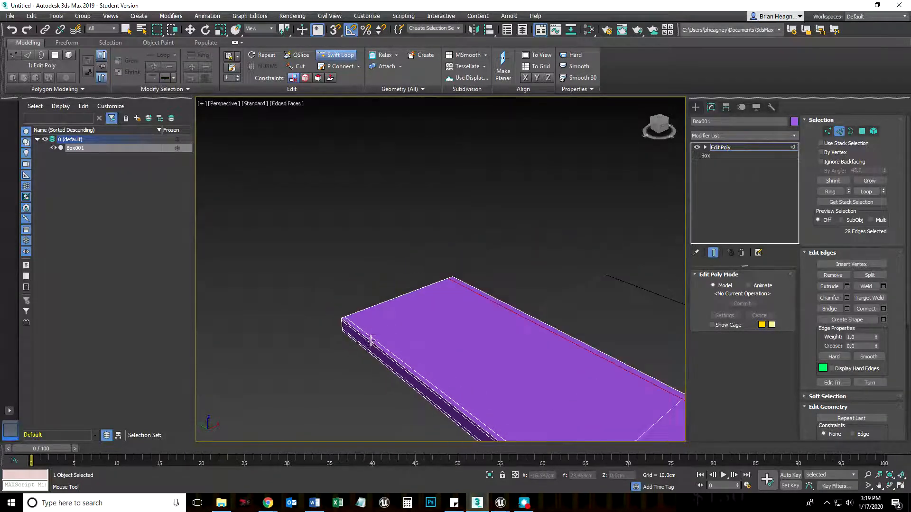
{"action": "scroll", "coordinate": [355, 345], "scroll_direction": "down", "scroll_amount": 3}
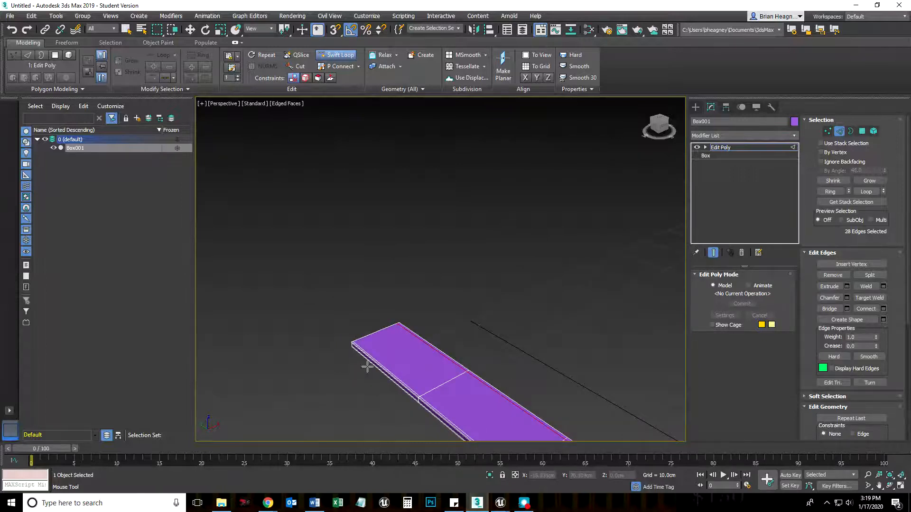
{"action": "scroll", "coordinate": [363, 360], "scroll_direction": "up", "scroll_amount": 4}
{"action": "scroll", "coordinate": [341, 299], "scroll_direction": "down", "scroll_amount": 6}
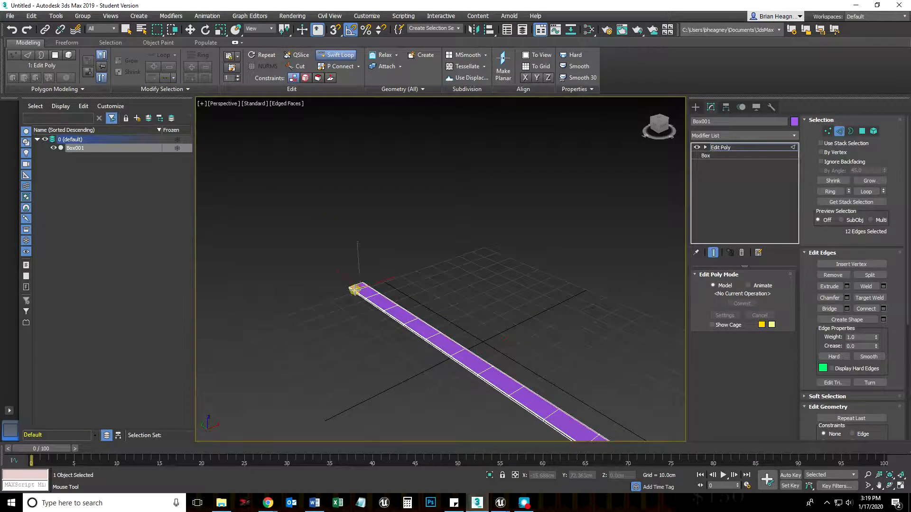
{"action": "scroll", "coordinate": [350, 297], "scroll_direction": "up", "scroll_amount": 8}
{"action": "scroll", "coordinate": [413, 224], "scroll_direction": "down", "scroll_amount": 2}
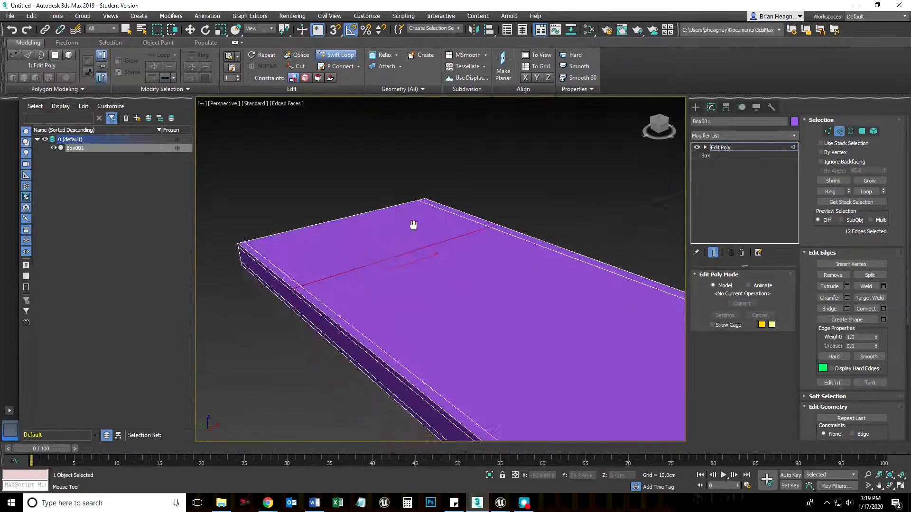
- Move the new crosswise loop along Y to about 74.4 cm, close to the far end, and leave edge editing
{"action": "key", "text": "w"}
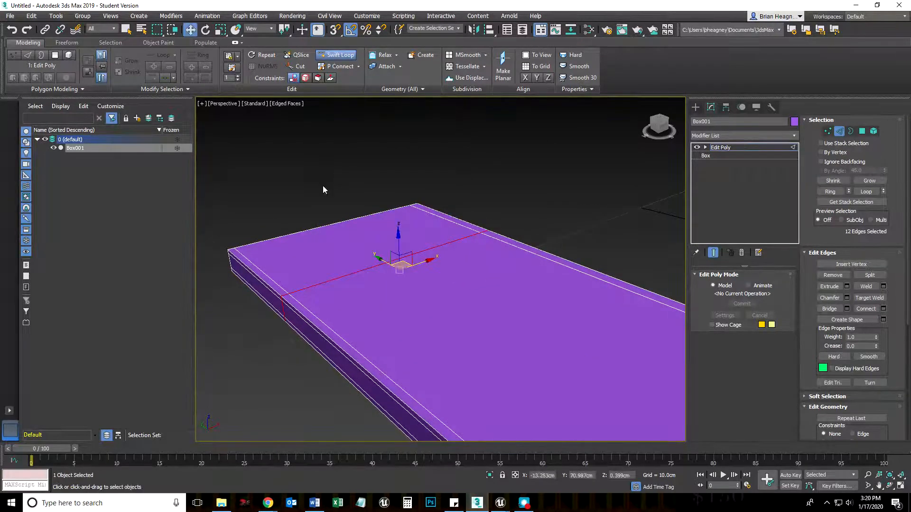
{"action": "left_click_drag", "start_coordinate": [382, 262], "coordinate": [327, 233]}
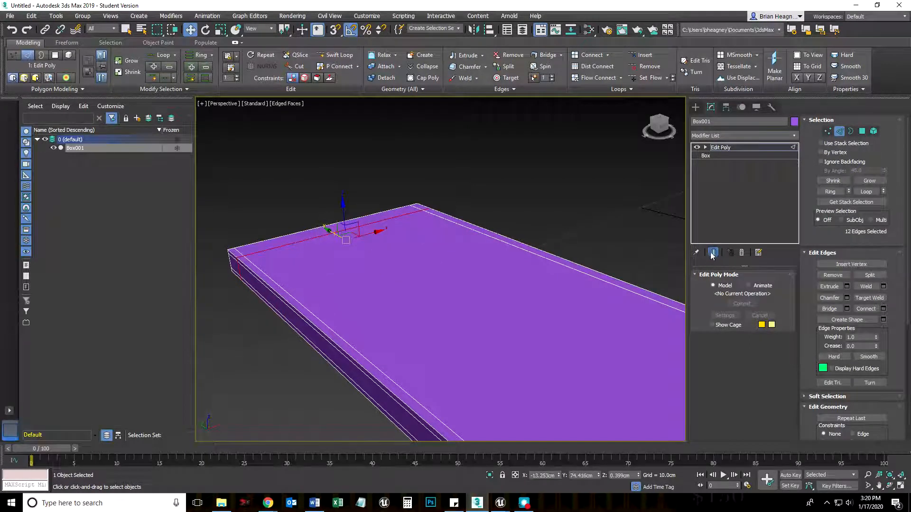
{"action": "left_click", "coordinate": [839, 132]}
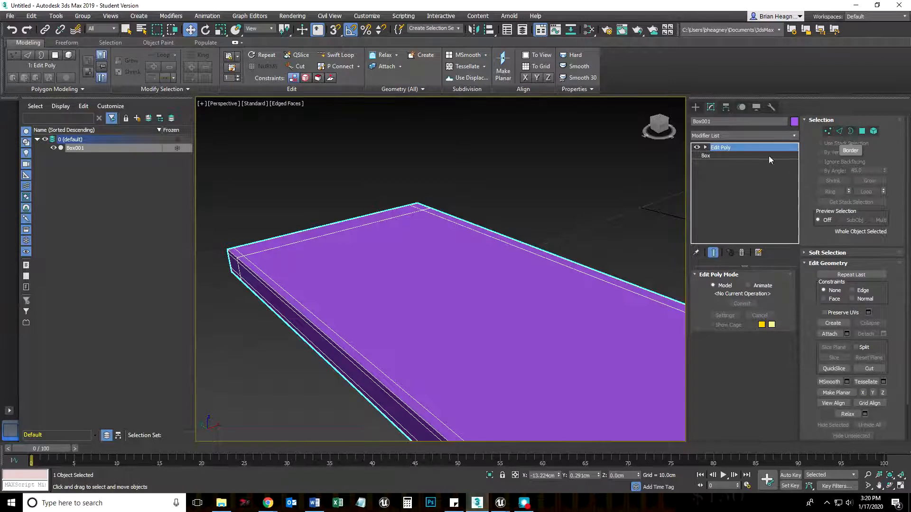
- Add a TurboSmooth modifier above the Edit Poly and check the far end's edges with edged faces hidden
{"action": "left_click", "coordinate": [794, 136]}
{"action": "scroll", "coordinate": [745, 326], "scroll_direction": "down", "scroll_amount": 5}
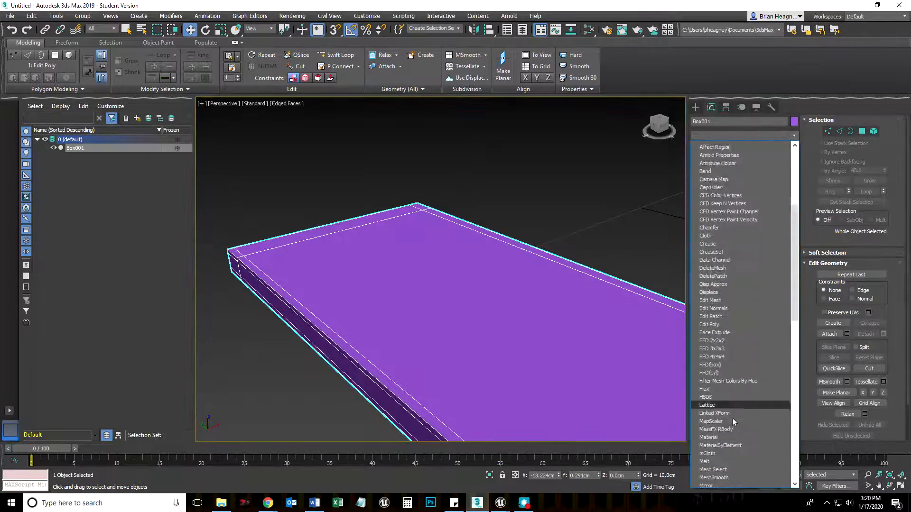
{"action": "scroll", "coordinate": [732, 418], "scroll_direction": "down", "scroll_amount": 15}
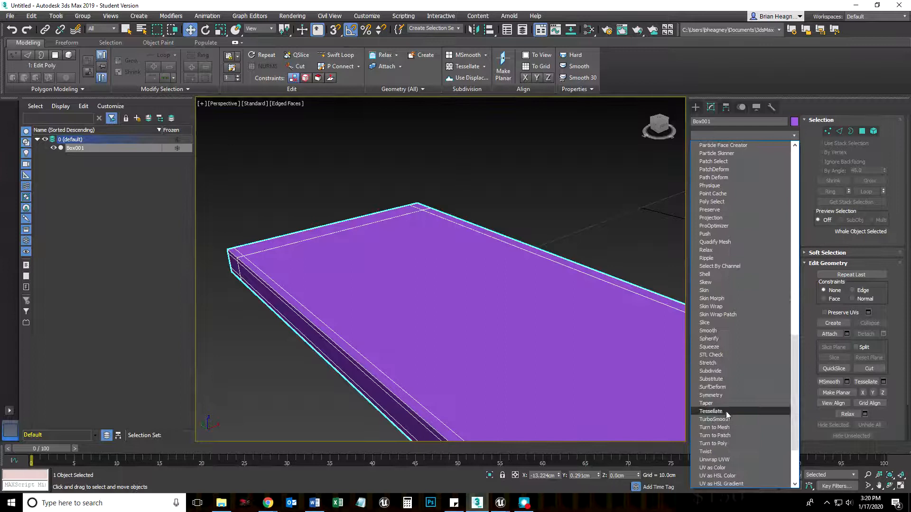
{"action": "left_click", "coordinate": [714, 419]}
{"action": "scroll", "coordinate": [416, 341], "scroll_direction": "down", "scroll_amount": 2}
{"action": "middle_click_drag", "start_coordinate": [403, 341], "coordinate": [375, 283]}
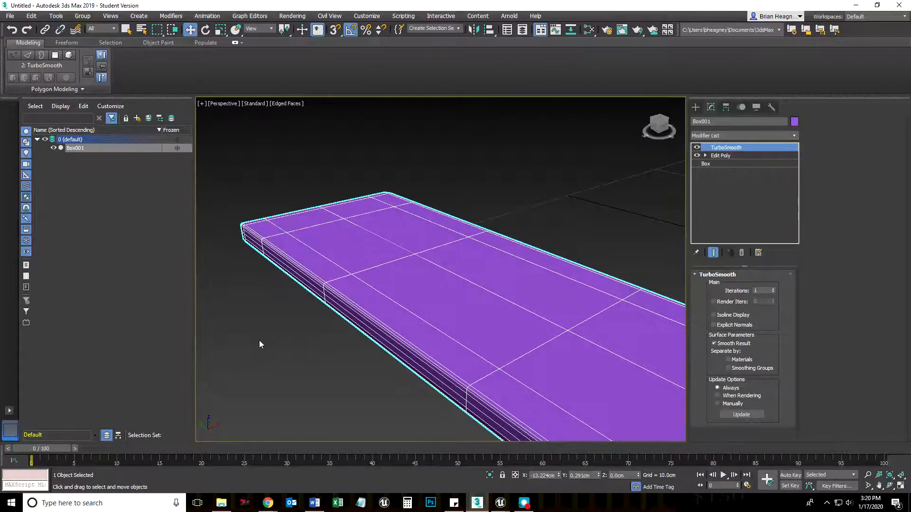
{"action": "key", "text": "F4"}
{"action": "scroll", "coordinate": [261, 328], "scroll_direction": "up", "scroll_amount": 2}
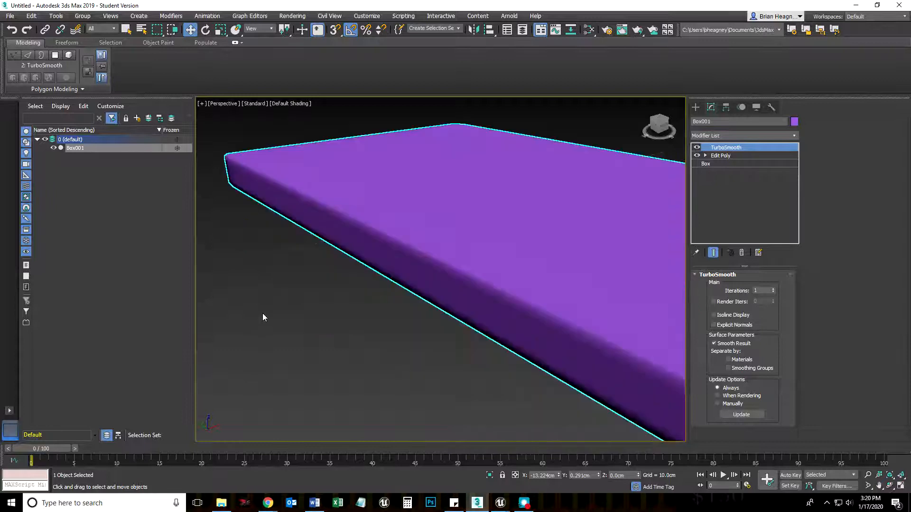
{"action": "scroll", "coordinate": [334, 205], "scroll_direction": "down", "scroll_amount": 6}
- Step back through the earlier view changes and examine the plank's smoothed near corner up close
{"action": "middle_click_drag", "start_coordinate": [487, 364], "coordinate": [637, 368]}
{"action": "key", "text": "shift+z"}
{"action": "key", "text": "shift+y"}
{"action": "key", "text": "shift+z"}
{"action": "key", "text": "shift+z"}
{"action": "key", "text": "shift+z"}
{"action": "key", "text": "shift+z"}
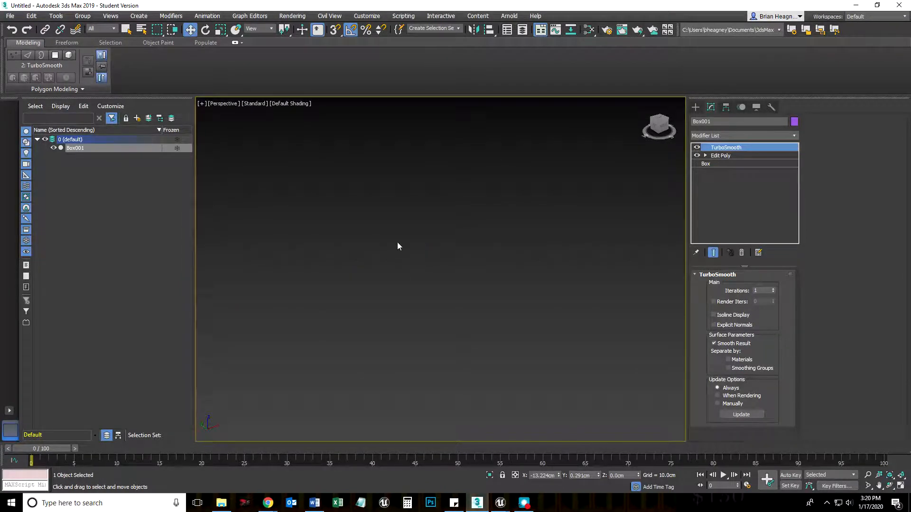
{"action": "key", "text": "shift+z"}
{"action": "middle_click_drag", "start_coordinate": [574, 377], "coordinate": [508, 310]}
{"action": "key", "text": "shift+z"}
{"action": "key", "text": "shift+z"}
{"action": "key", "text": "shift+z"}
{"action": "key", "text": "shift+z"}
{"action": "key", "text": "shift+z"}
{"action": "key", "text": "shift+z"}
{"action": "key", "text": "shift+z"}
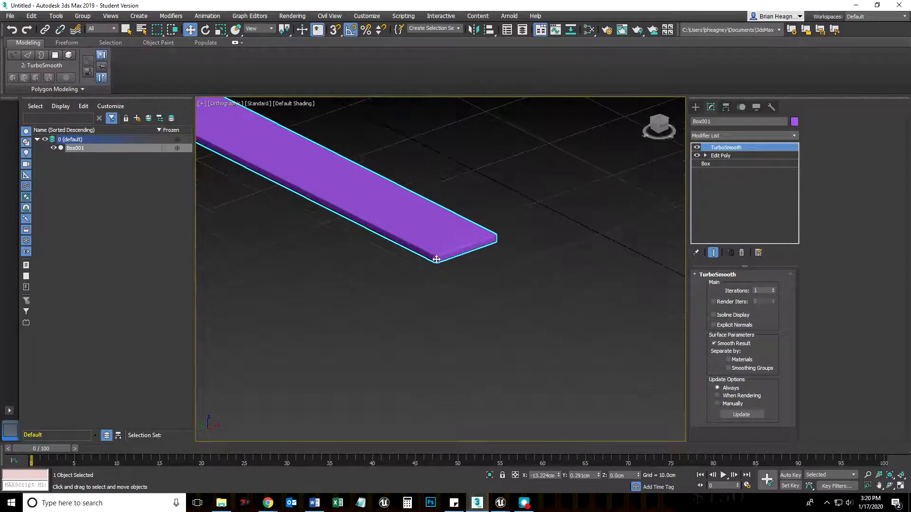
{"action": "scroll", "coordinate": [436, 259], "scroll_direction": "up", "scroll_amount": 10}
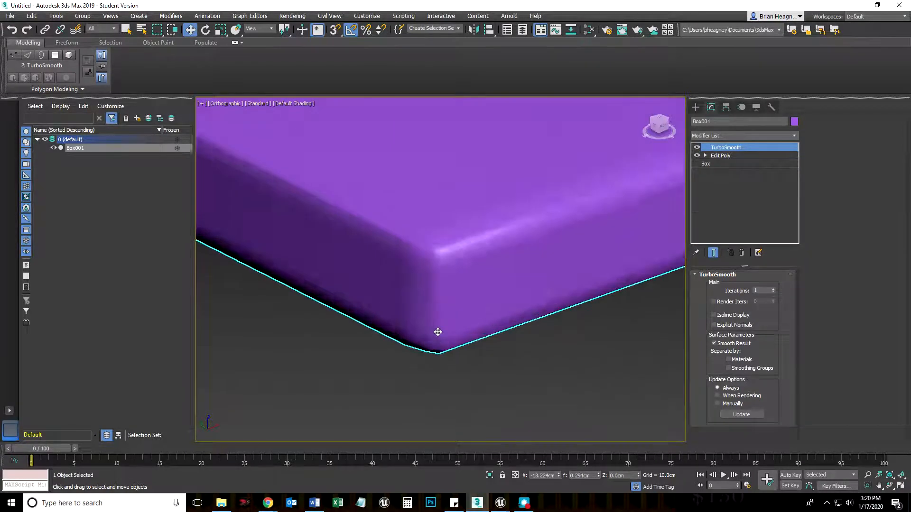
{"action": "scroll", "coordinate": [438, 332], "scroll_direction": "down", "scroll_amount": 3}
{"action": "scroll", "coordinate": [434, 344], "scroll_direction": "down", "scroll_amount": 3}
{"action": "scroll", "coordinate": [429, 306], "scroll_direction": "up", "scroll_amount": 4}
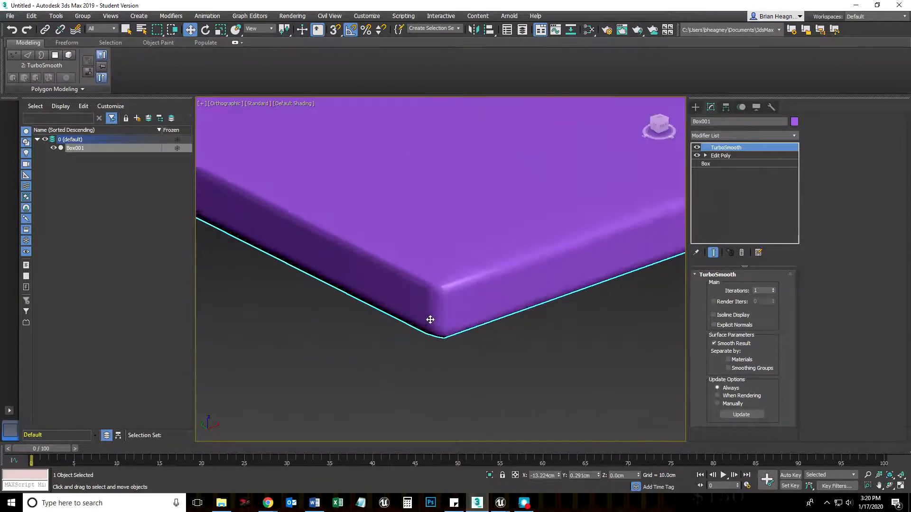
- Return the viewport to perspective and bring the plank's near end back into view
{"action": "key", "text": "p"}
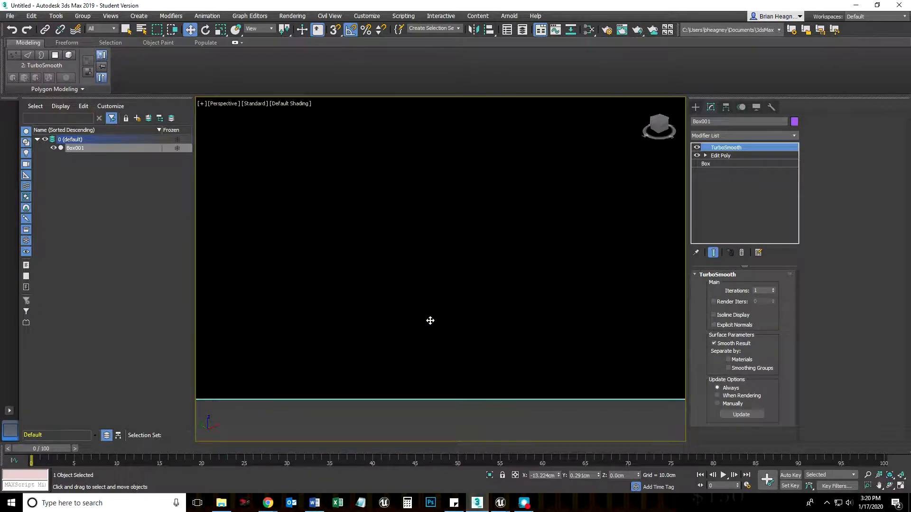
{"action": "scroll", "coordinate": [435, 346], "scroll_direction": "up", "scroll_amount": 4}
{"action": "scroll", "coordinate": [433, 359], "scroll_direction": "up", "scroll_amount": 5}
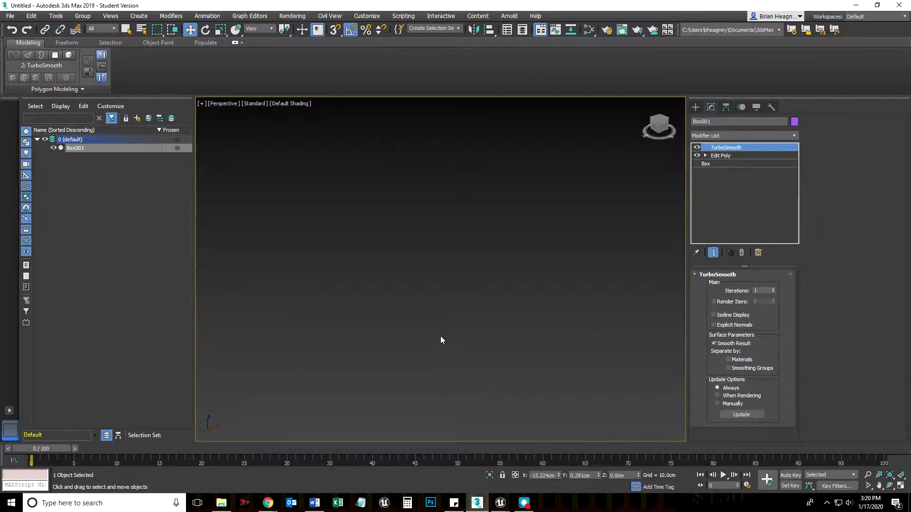
{"action": "scroll", "coordinate": [441, 338], "scroll_direction": "down", "scroll_amount": 5}
{"action": "scroll", "coordinate": [441, 356], "scroll_direction": "up", "scroll_amount": 4}
{"action": "scroll", "coordinate": [514, 343], "scroll_direction": "up", "scroll_amount": 4}
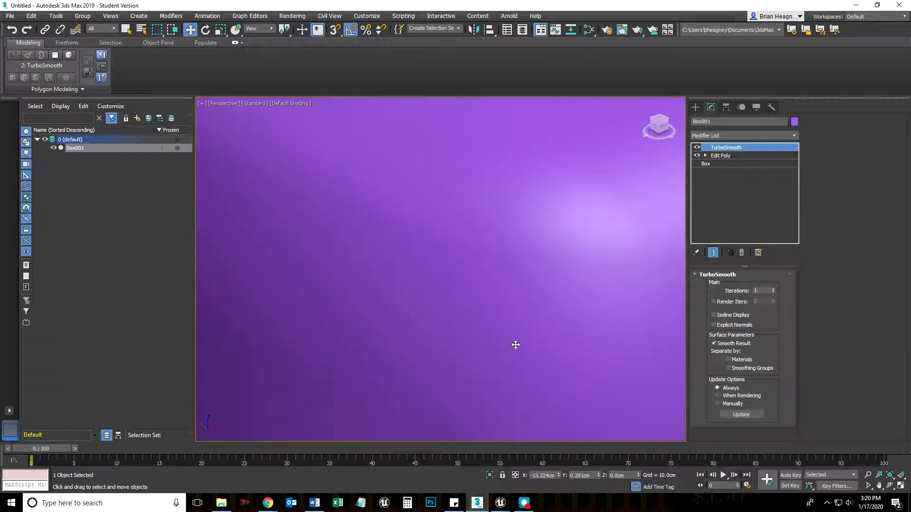
{"action": "scroll", "coordinate": [515, 344], "scroll_direction": "down", "scroll_amount": 5}
{"action": "scroll", "coordinate": [515, 345], "scroll_direction": "down", "scroll_amount": 2}
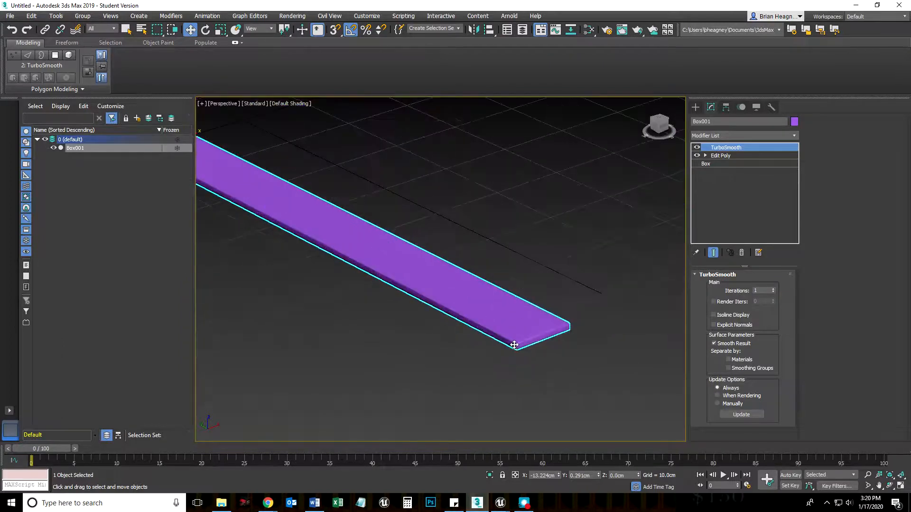
- Switch the viewport to an orthographic view and examine the rounded edges at the plank's near corner up close
{"action": "key", "text": "u"}
{"action": "scroll", "coordinate": [514, 344], "scroll_direction": "up", "scroll_amount": 5}
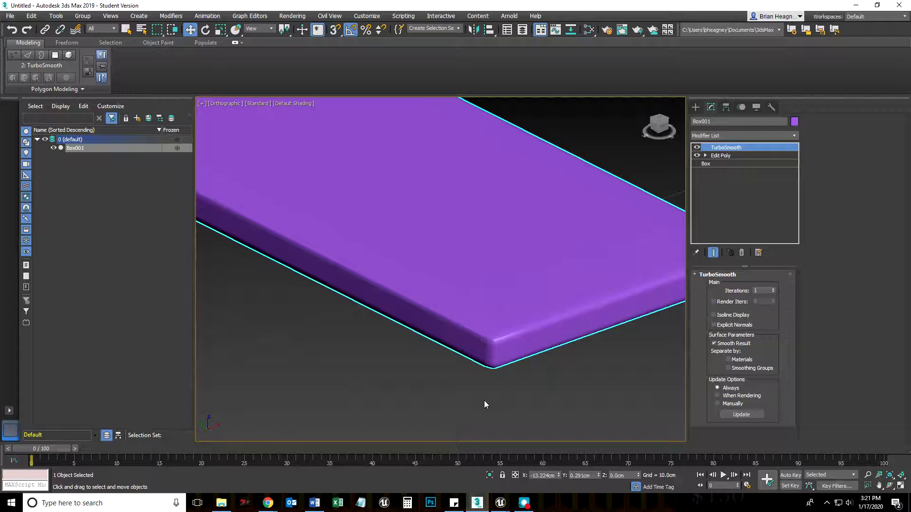
{"action": "scroll", "coordinate": [481, 337], "scroll_direction": "up", "scroll_amount": 2}
{"action": "scroll", "coordinate": [479, 339], "scroll_direction": "down", "scroll_amount": 3}
{"action": "scroll", "coordinate": [478, 340], "scroll_direction": "up", "scroll_amount": 8}
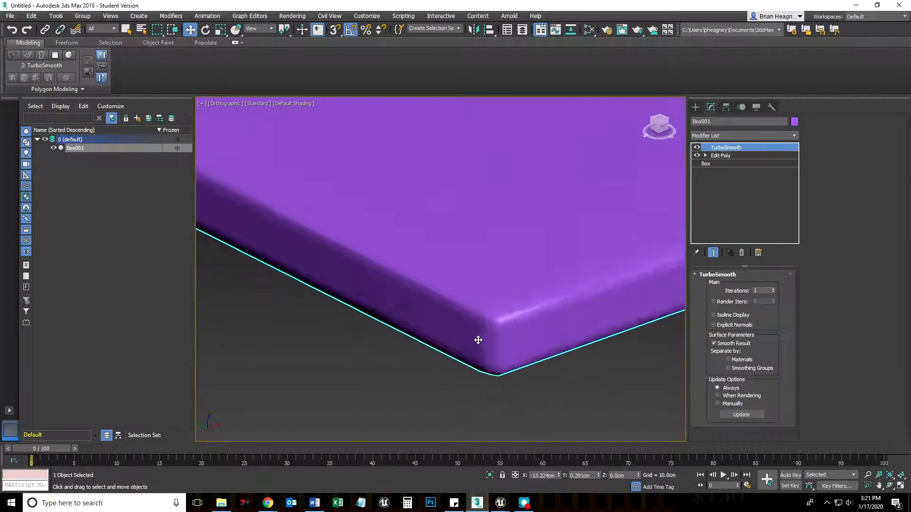
{"action": "scroll", "coordinate": [512, 285], "scroll_direction": "down", "scroll_amount": 6}
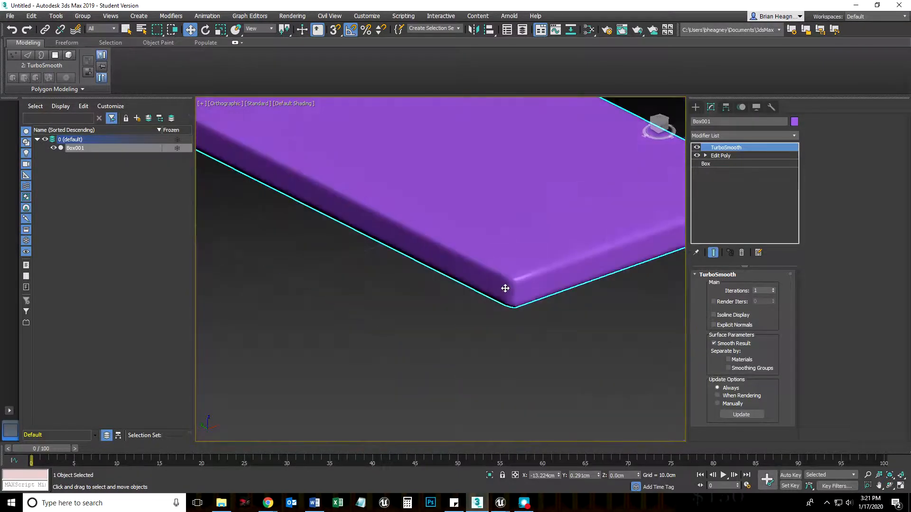
{"action": "scroll", "coordinate": [494, 297], "scroll_direction": "up", "scroll_amount": 4}
{"action": "scroll", "coordinate": [438, 304], "scroll_direction": "down", "scroll_amount": 1}
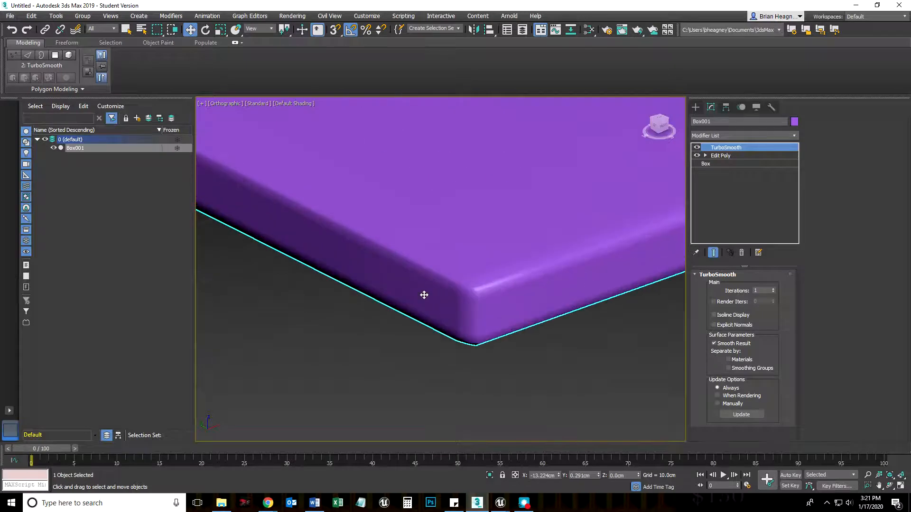
{"action": "scroll", "coordinate": [435, 417], "scroll_direction": "down", "scroll_amount": 3}
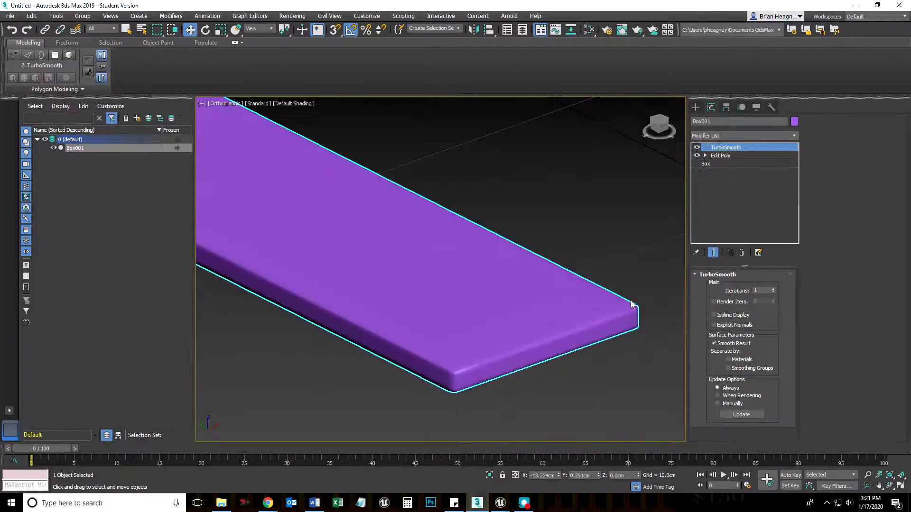
- Examine the whole smoothed plank with and without its selection outline, and leave it deselected
{"action": "scroll", "coordinate": [524, 339], "scroll_direction": "down", "scroll_amount": 3}
{"action": "middle_click_drag", "start_coordinate": [476, 337], "coordinate": [502, 356]}
{"action": "left_click", "coordinate": [540, 247]}
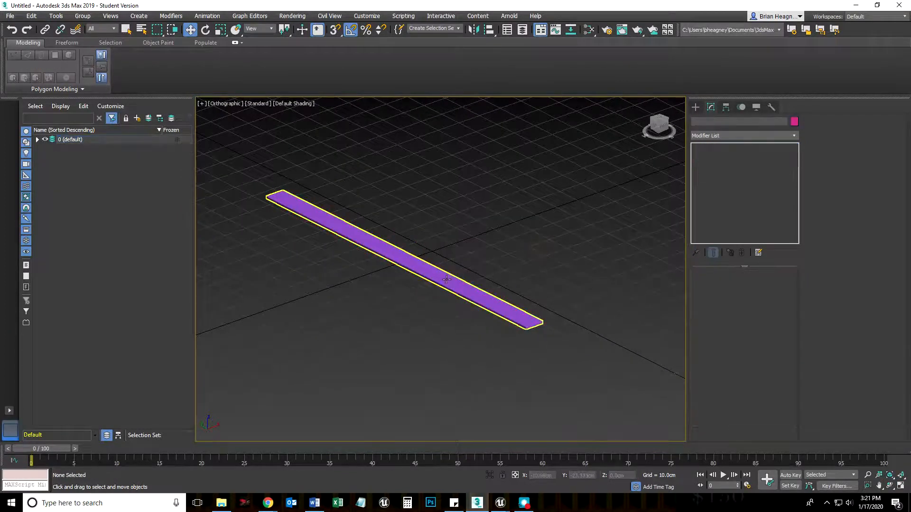
{"action": "scroll", "coordinate": [337, 252], "scroll_direction": "up", "scroll_amount": 3}
{"action": "scroll", "coordinate": [461, 311], "scroll_direction": "down", "scroll_amount": 1}
{"action": "middle_click_drag", "start_coordinate": [461, 311], "coordinate": [393, 302]}
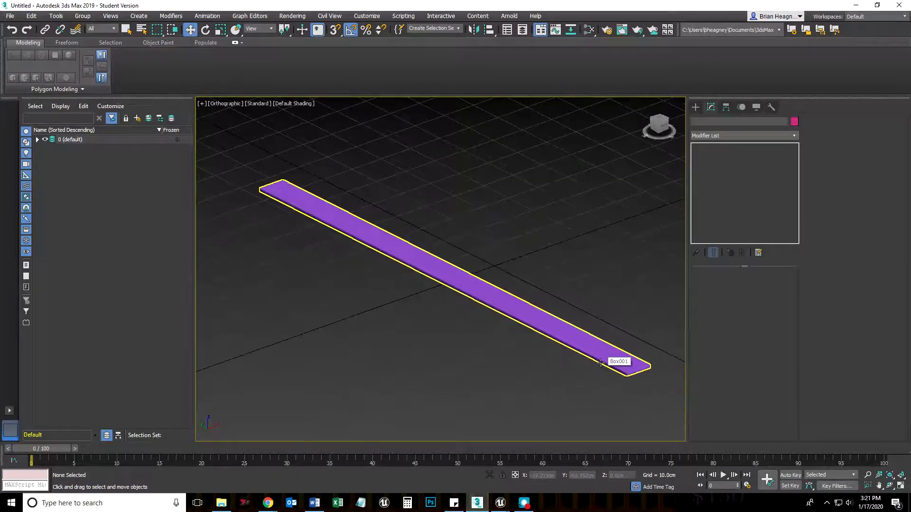
{"action": "left_click", "coordinate": [447, 276]}
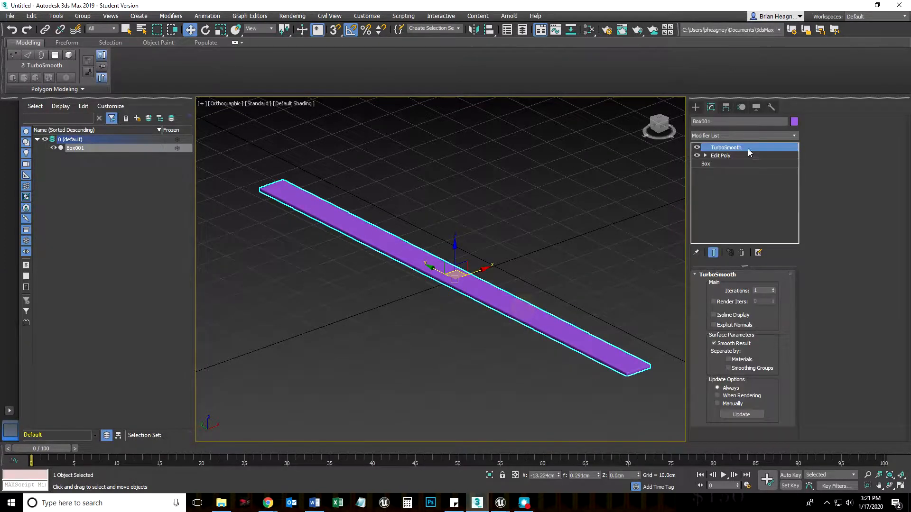
{"action": "left_click", "coordinate": [591, 234]}
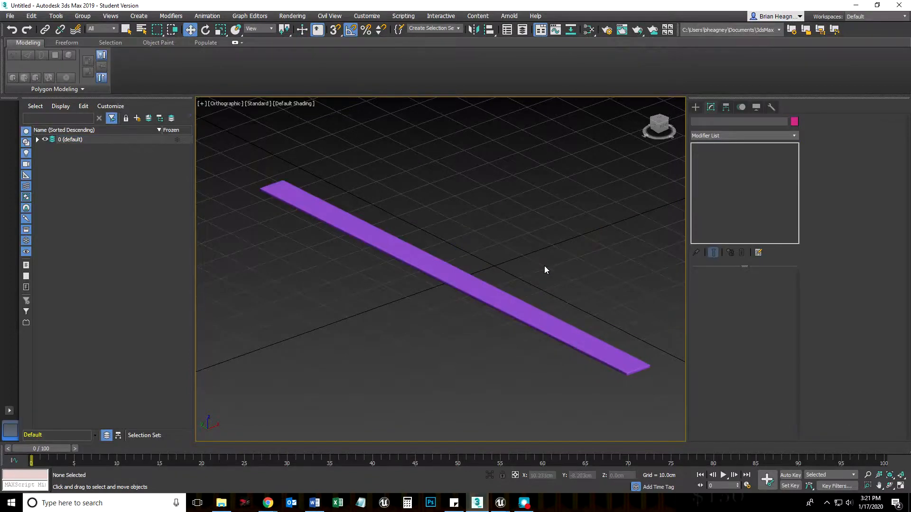